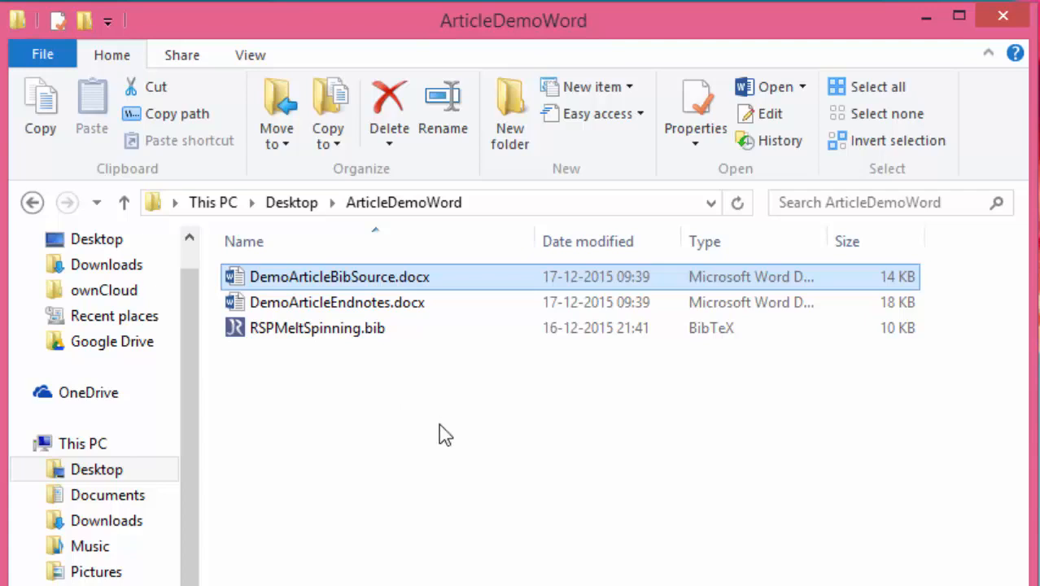
Open the RSPMeltSpinning.bib file from the ArticleDemoWord folder in JabRef.
ctrl+click(369, 334)
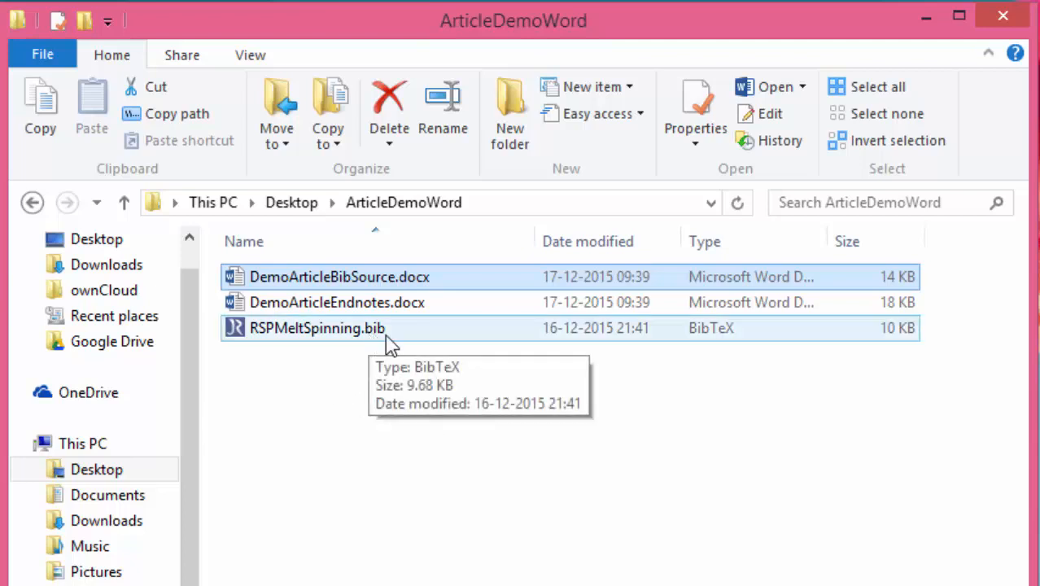
ctrl+click(372, 335)
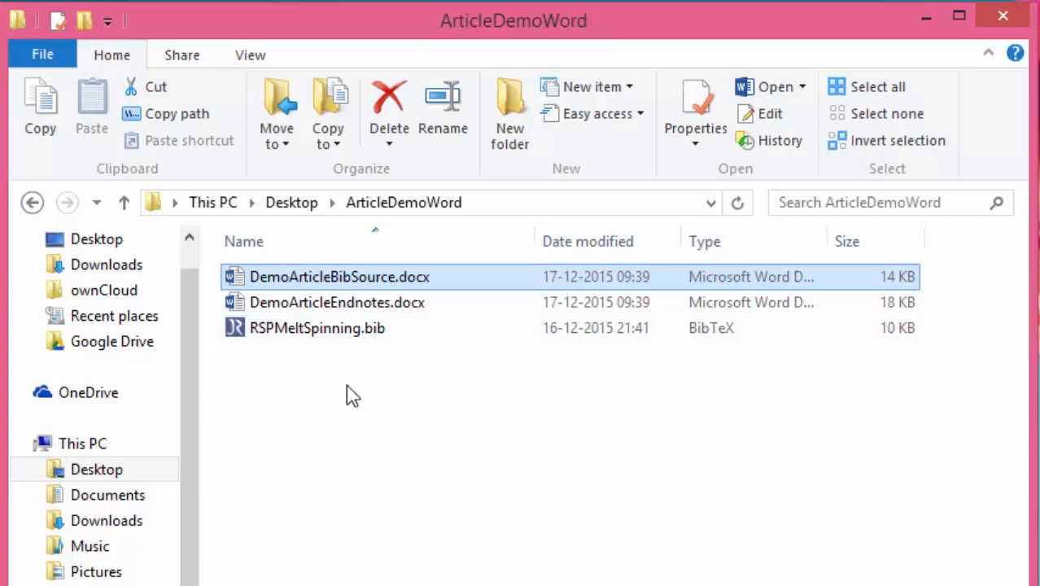
click(353, 328)
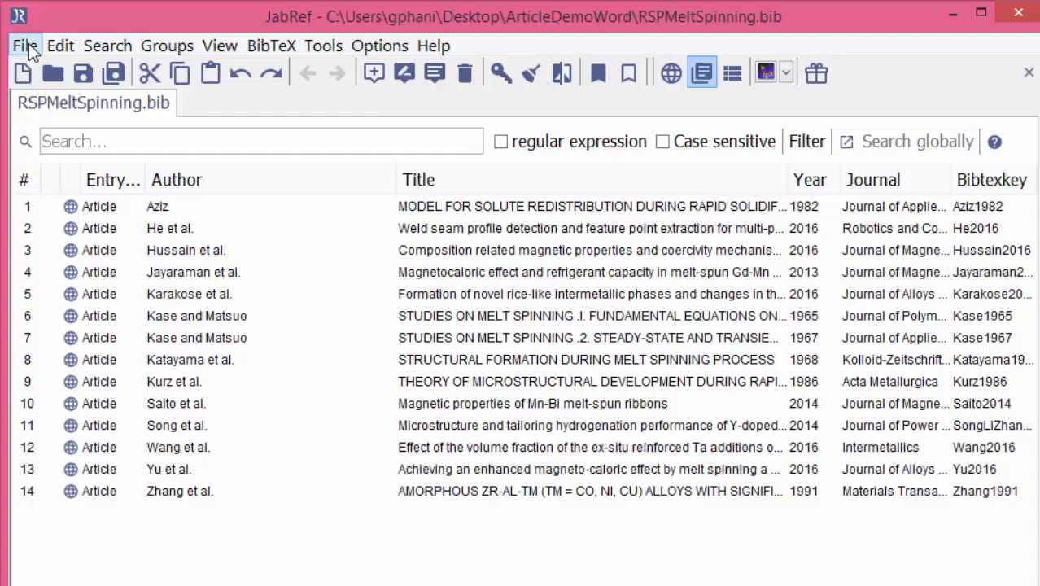
Start exporting the bibliography database as MS Office 2007 XML into the ArticleDemoWord folder on the Desktop.
click(26, 46)
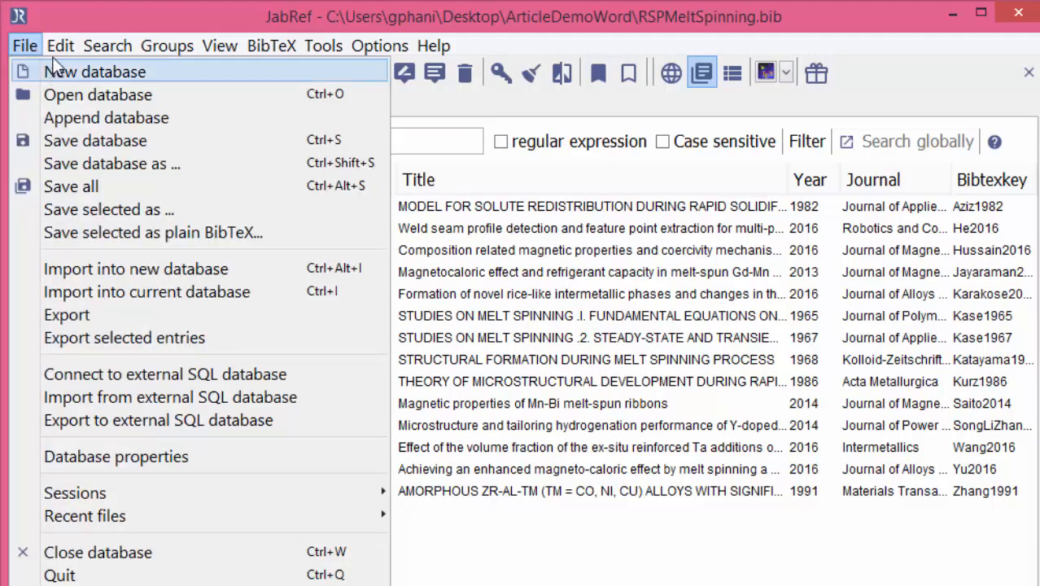
click(70, 315)
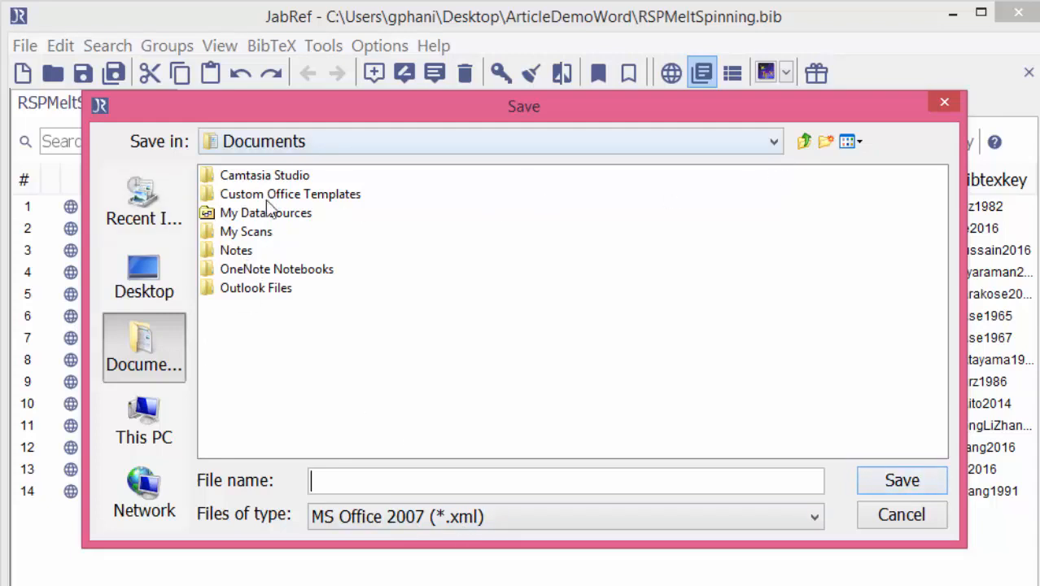
click(287, 144)
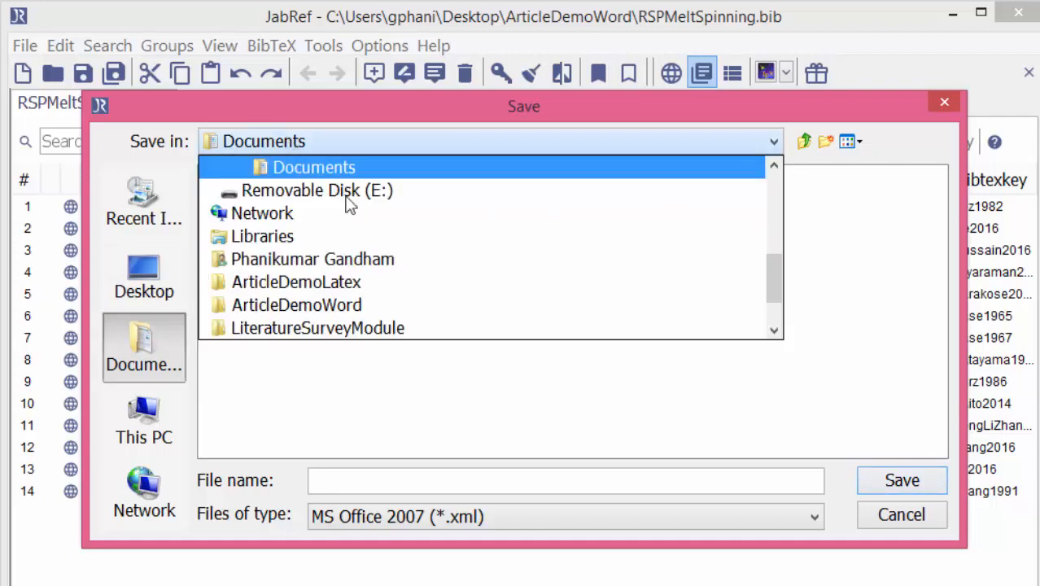
scroll(382, 228, up, 1)
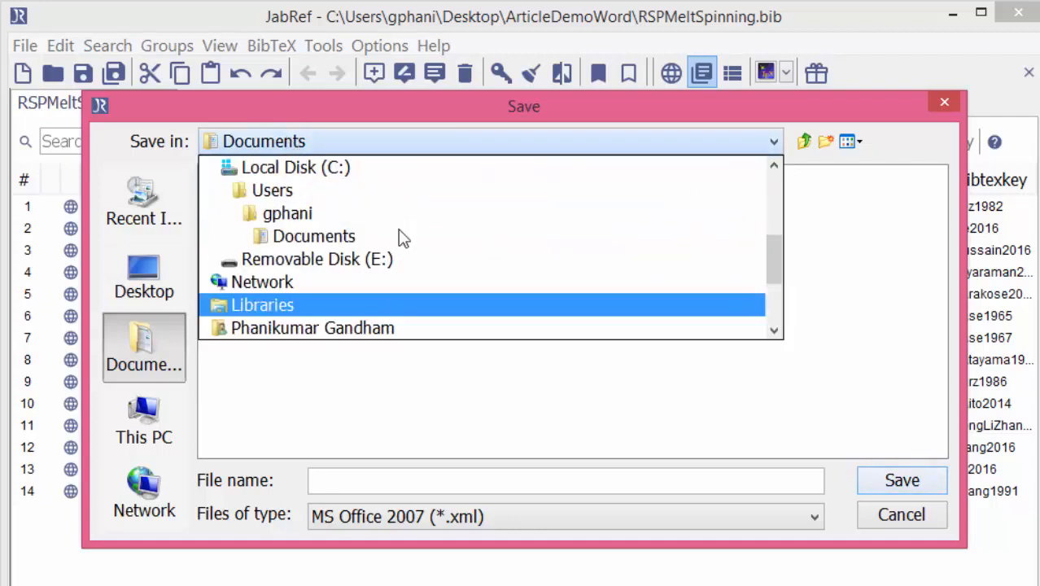
scroll(350, 236, up, 3)
click(325, 189)
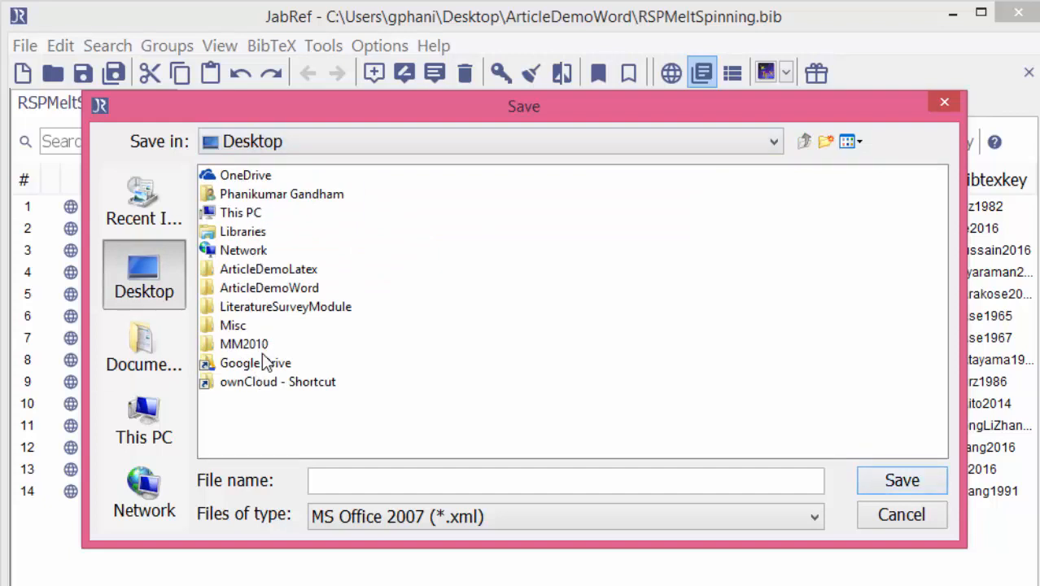
double_click(314, 288)
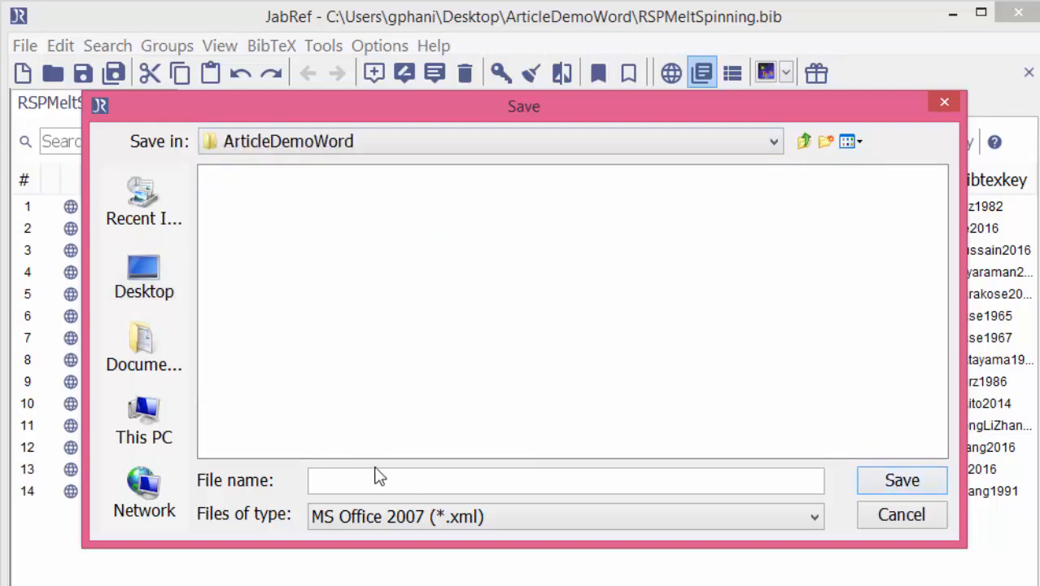
Name the export file RSPMeltSpinning.xml and save it.
click(399, 482)
text(RSPMeltSpi)
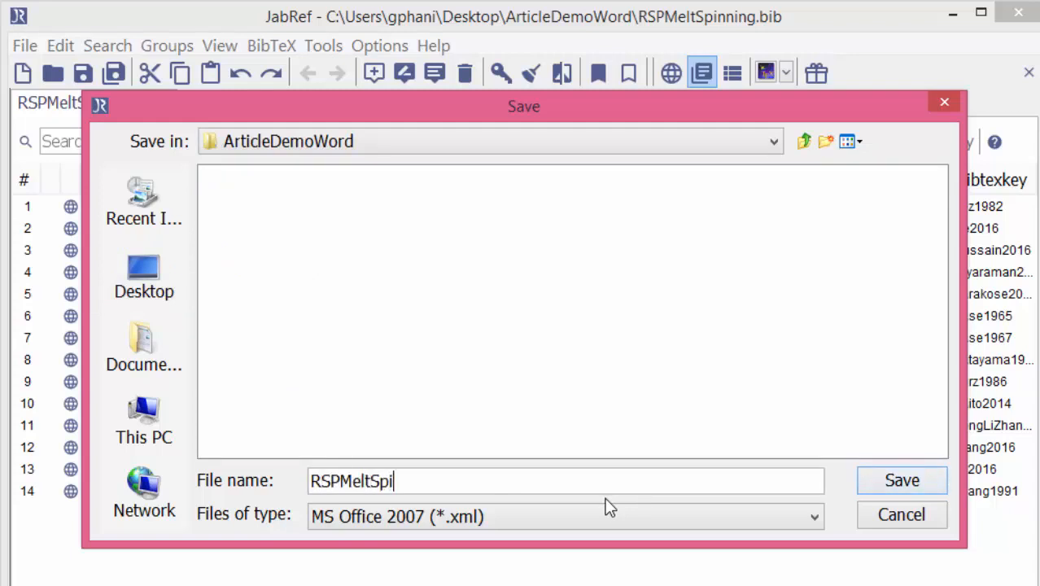
text(nning.xml)
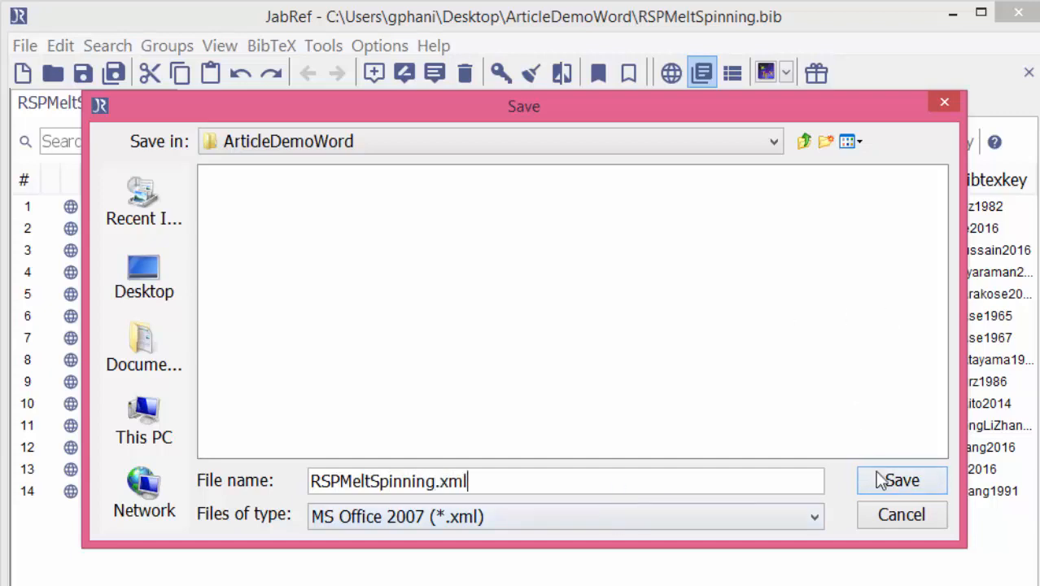
click(879, 480)
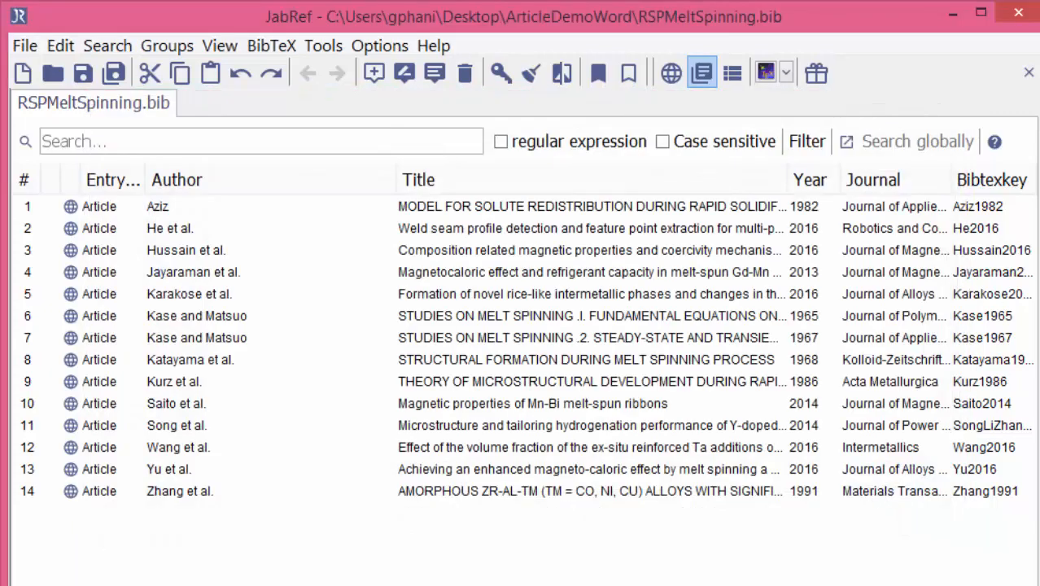
Open the exported RSPMeltSpinning.xml from the ArticleDemoWord folder in Notepad, examine its source entries and close it.
key(alt+Tab)
click(324, 525)
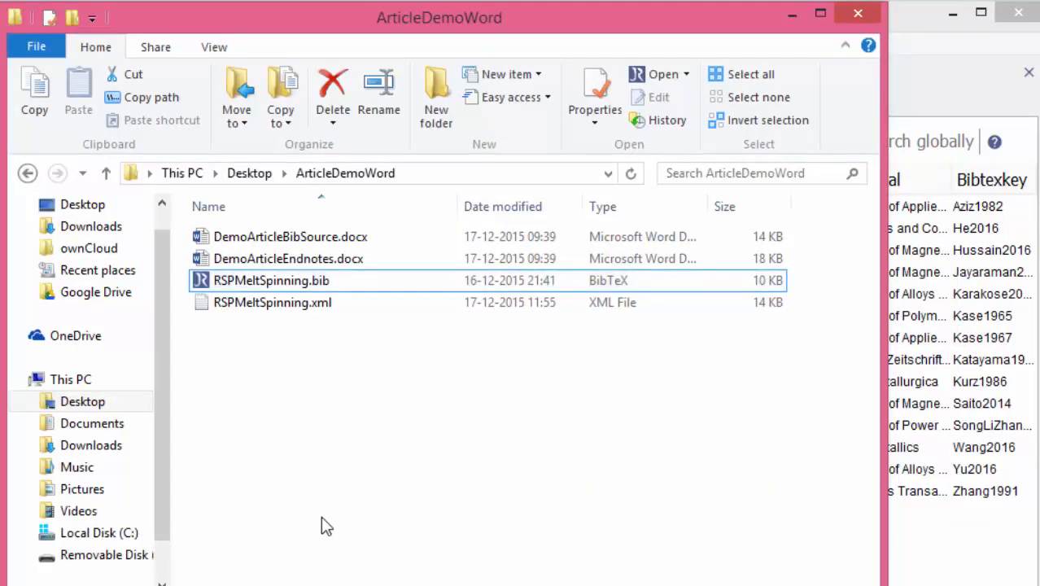
right_click(317, 307)
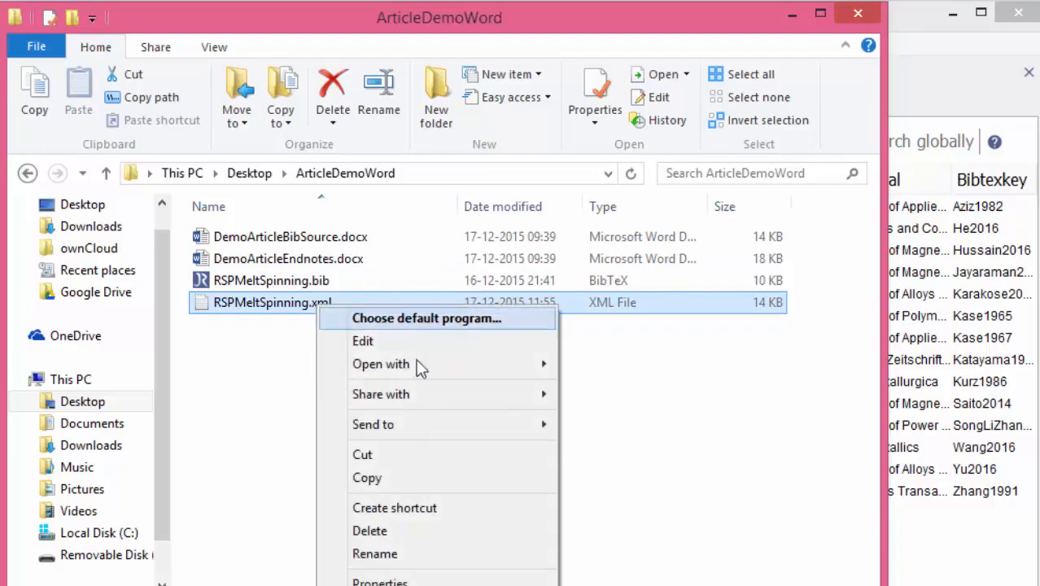
mouse_move(471, 372)
click(567, 408)
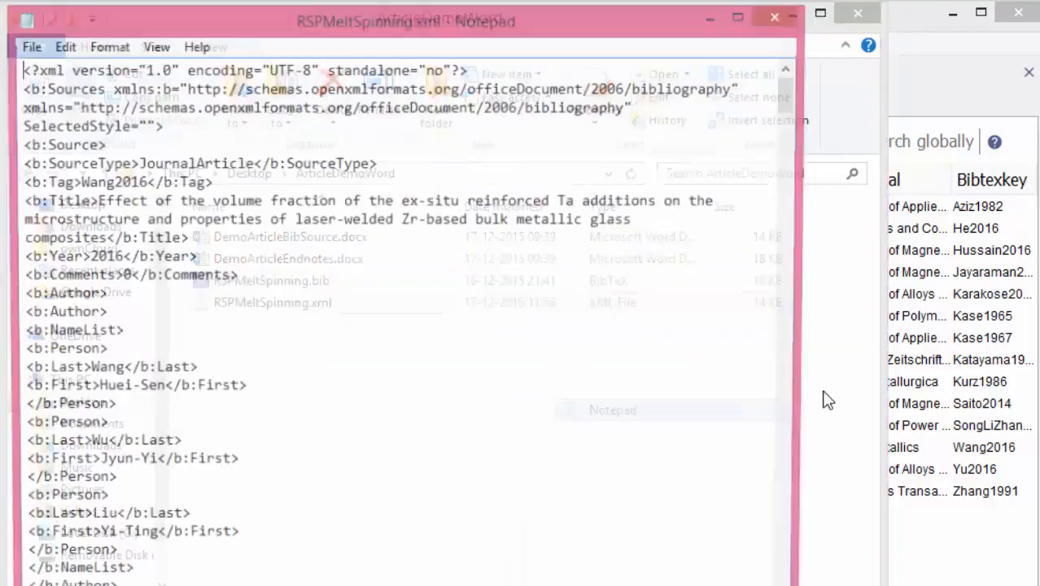
scroll(432, 386, down, 5)
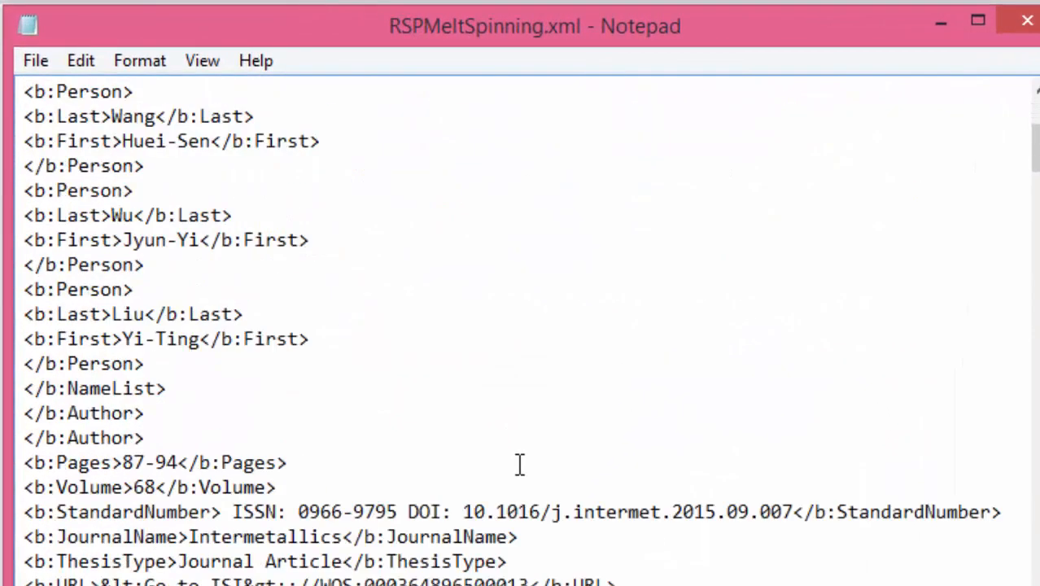
scroll(433, 388, up, 5)
scroll(538, 415, down, 10)
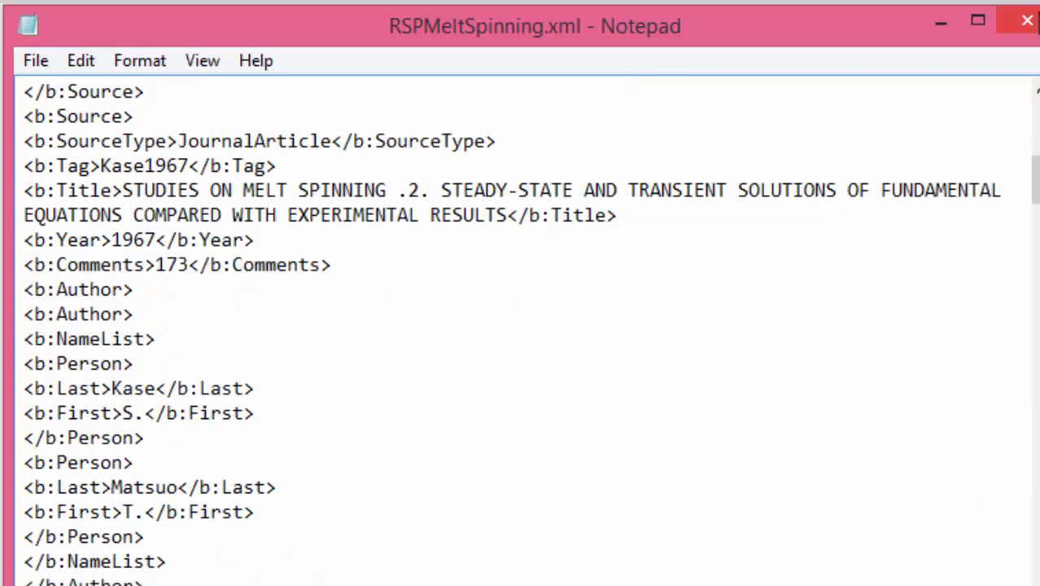
click(1028, 21)
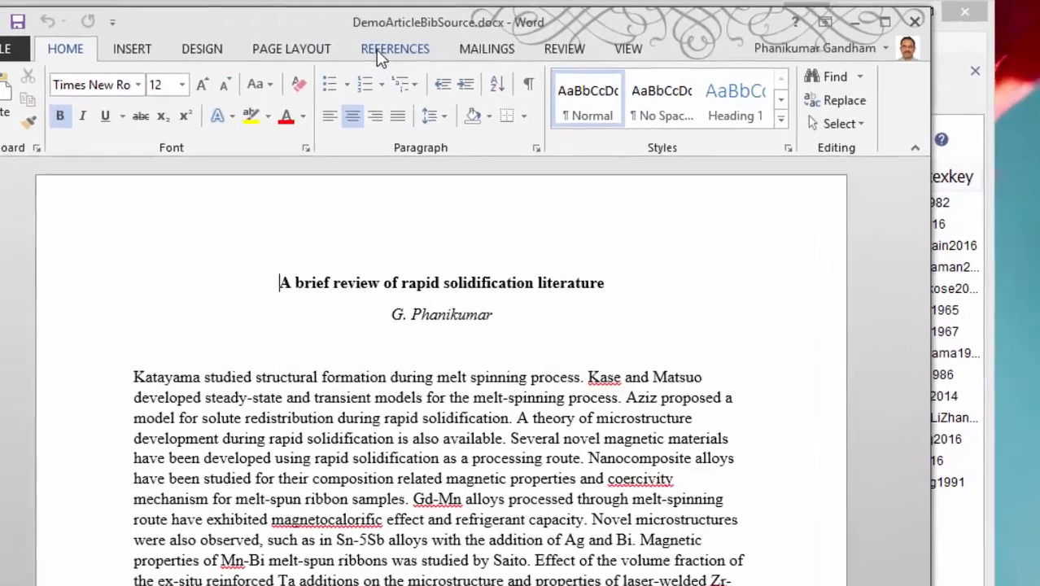
Load RSPMeltSpinning.xml from the Desktop's ArticleDemoWord folder as a source list in the Source Manager of DemoArticleBibSource.docx.
click(391, 44)
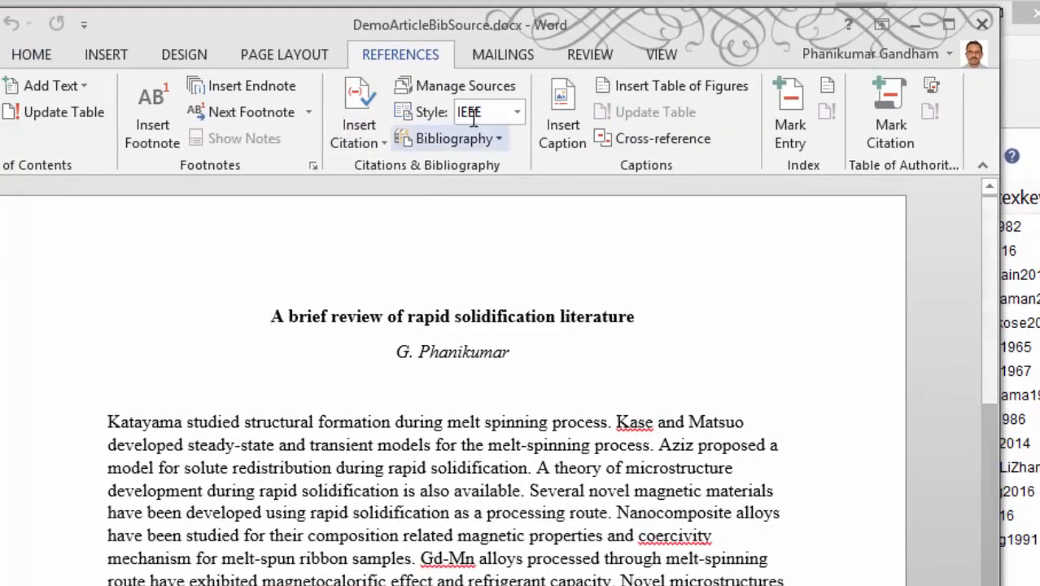
click(446, 92)
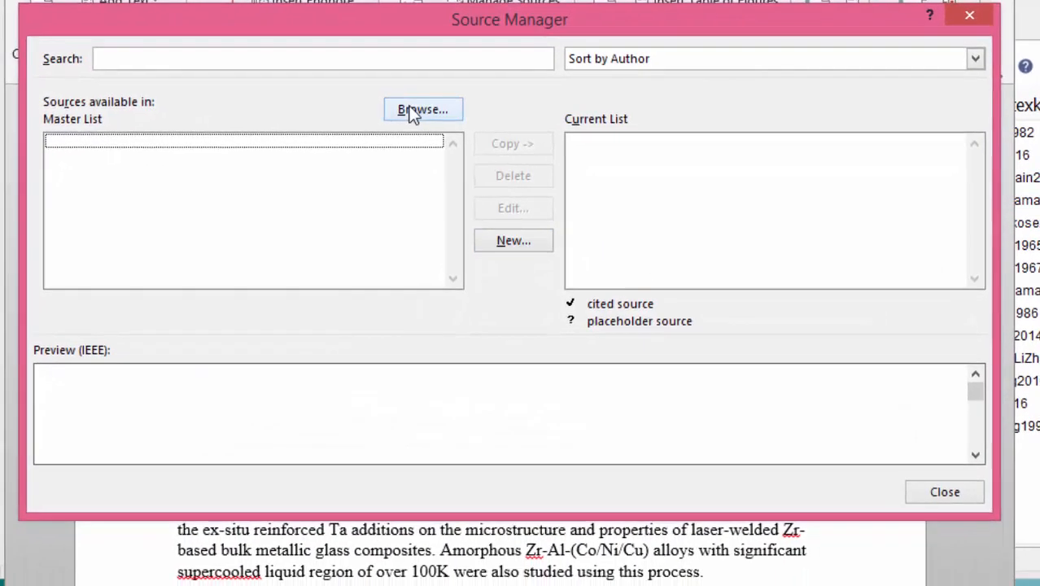
click(419, 110)
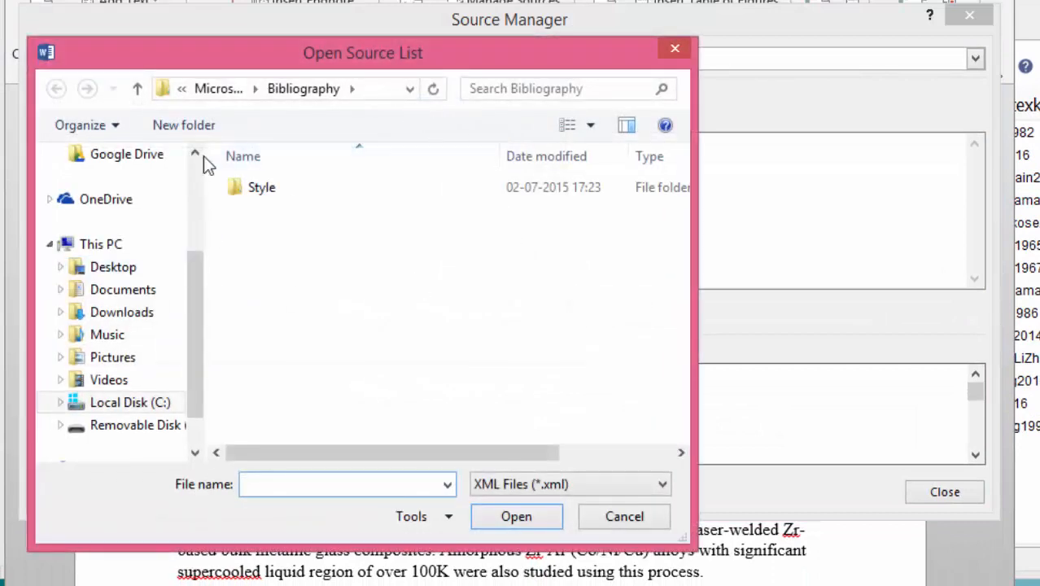
click(118, 268)
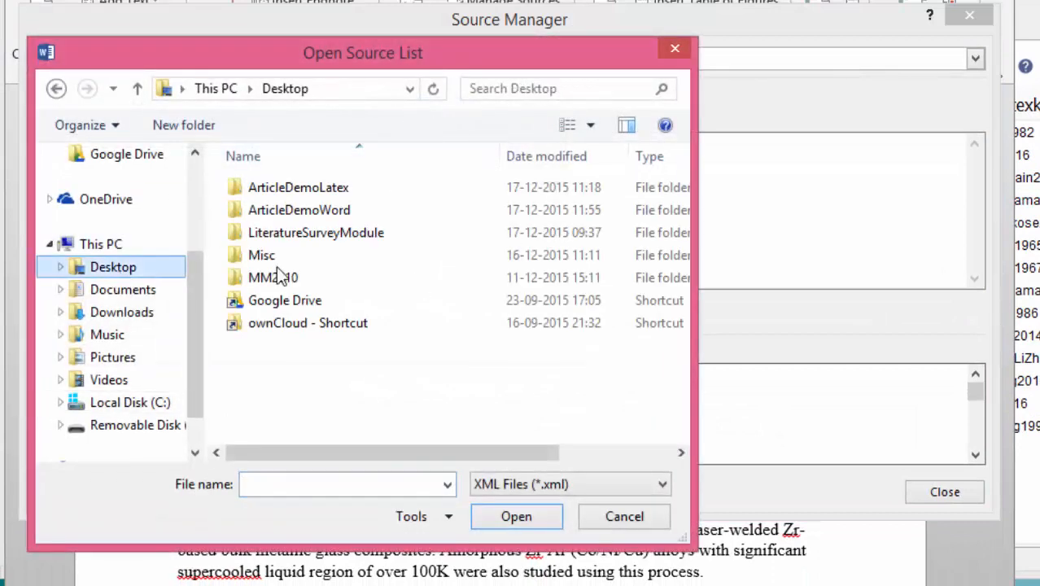
double_click(334, 212)
click(307, 193)
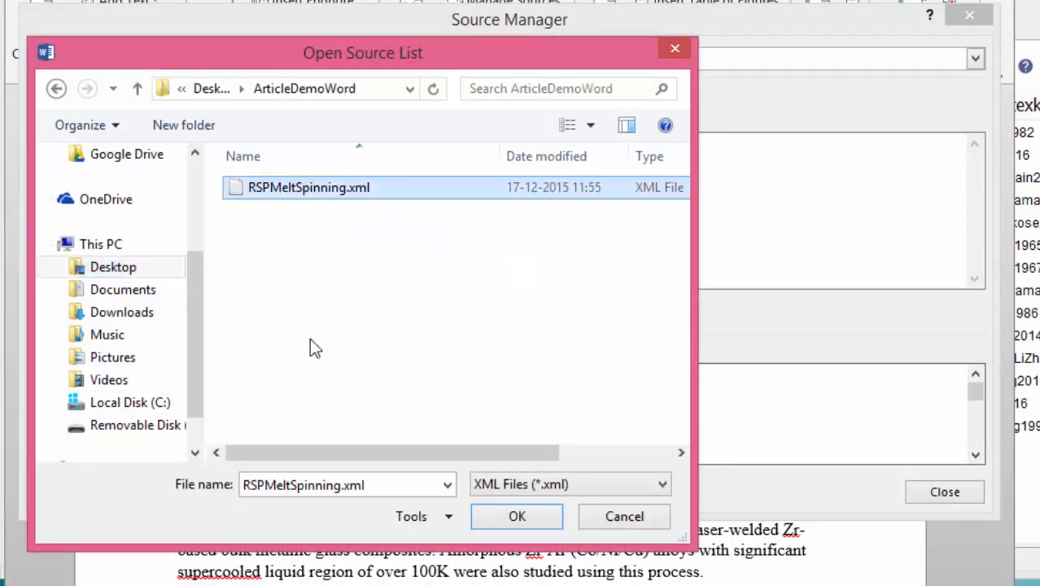
click(513, 518)
Copy all sources of the RSPMeltSpinning list to the document's current list and close the Source Manager.
click(96, 142)
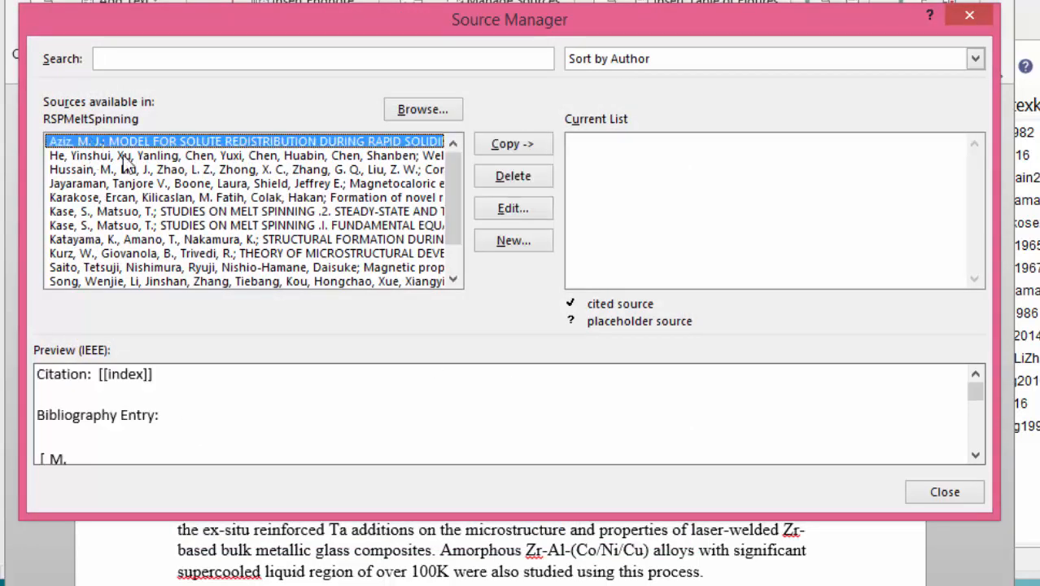
key(shift+Down)
key(shift+Down)
key(shift+Down)
key(shift+Down)
key(shift+Down)
key(shift+Down)
key(shift+Down)
key(shift+Down)
key(shift+Down)
key(shift+Down)
key(shift+Down)
key(shift+Down)
key(shift+Down)
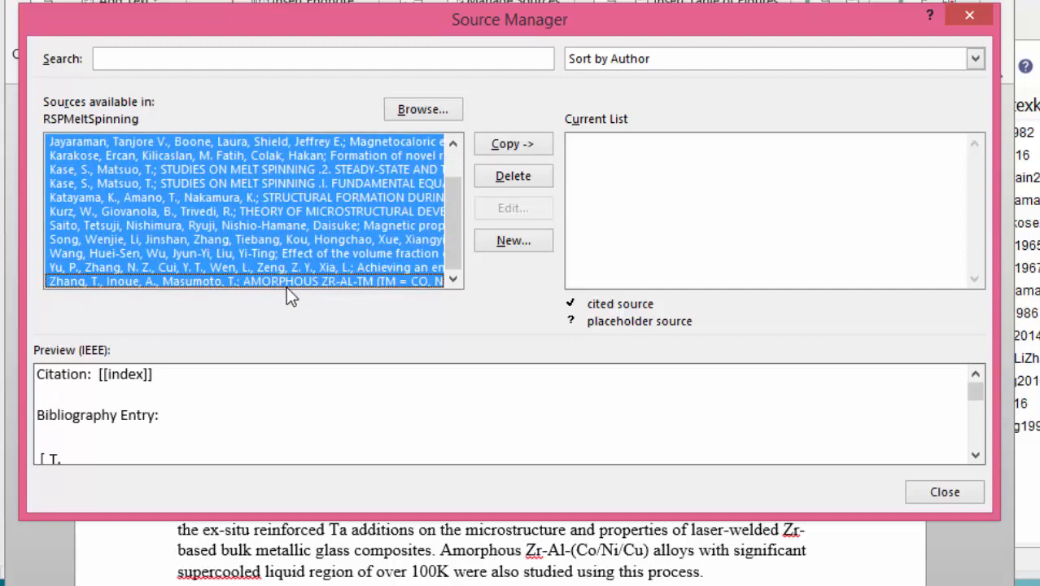
click(518, 146)
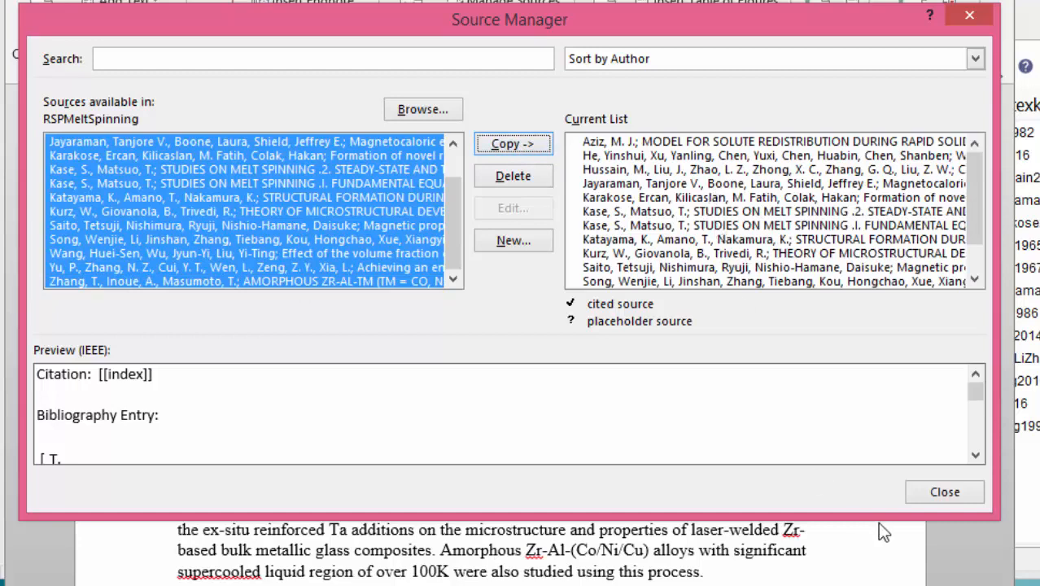
click(937, 493)
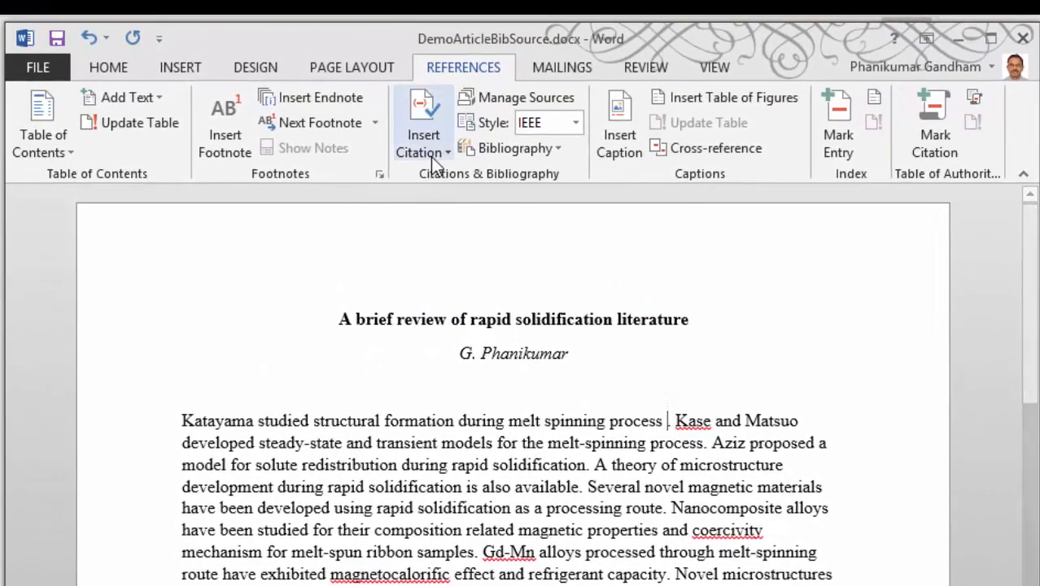
Cite the 1968 structural formation paper at the end of the first sentence and the 1967 Studies on Melt Spinning .2. paper at the second's.
click(430, 145)
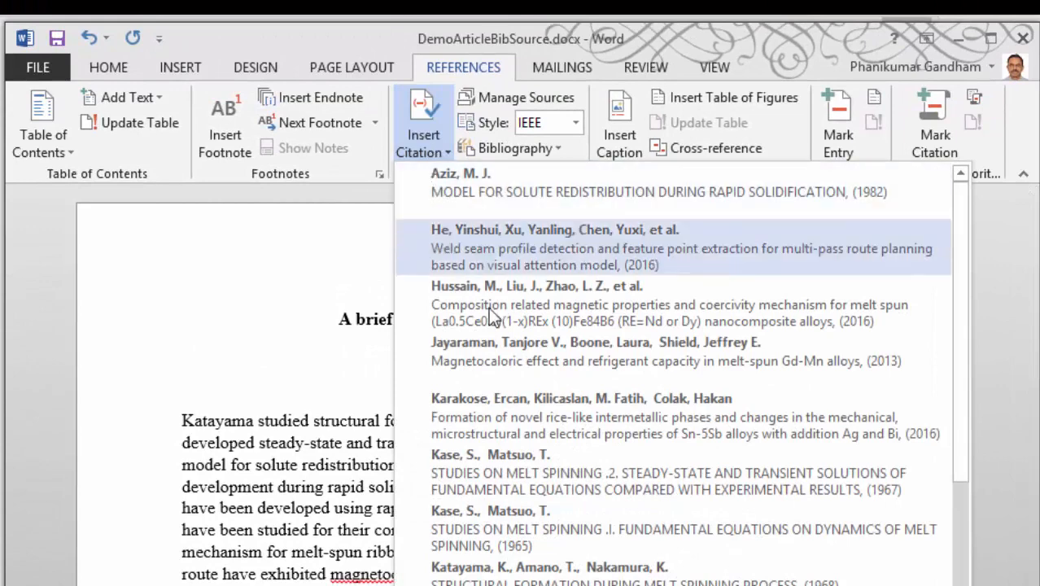
click(707, 470)
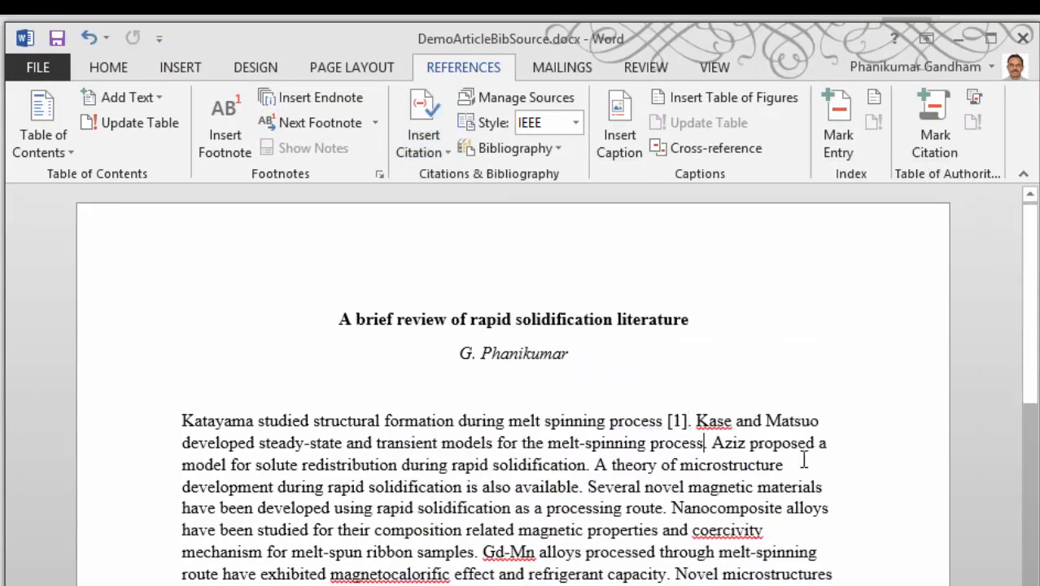
click(427, 145)
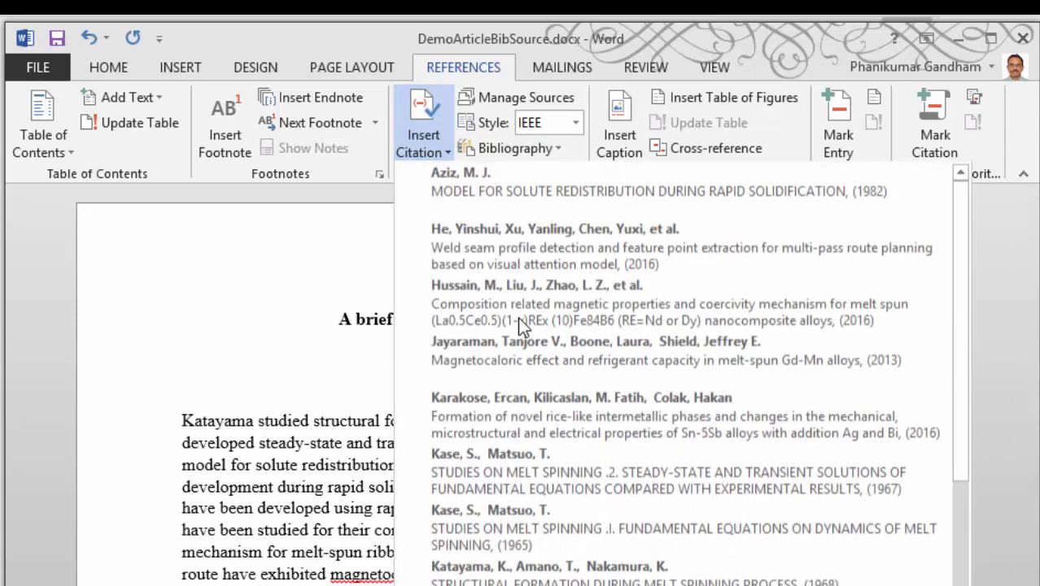
click(495, 456)
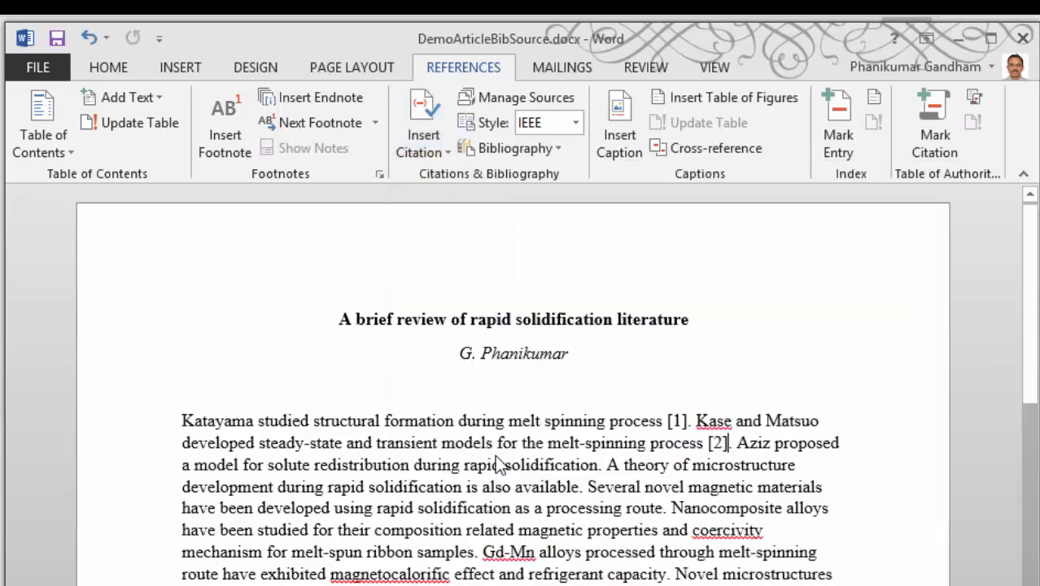
Add a comma after the second sentence's citation and cite the 1965 Studies on Melt Spinning .I. paper beside it.
text(,)
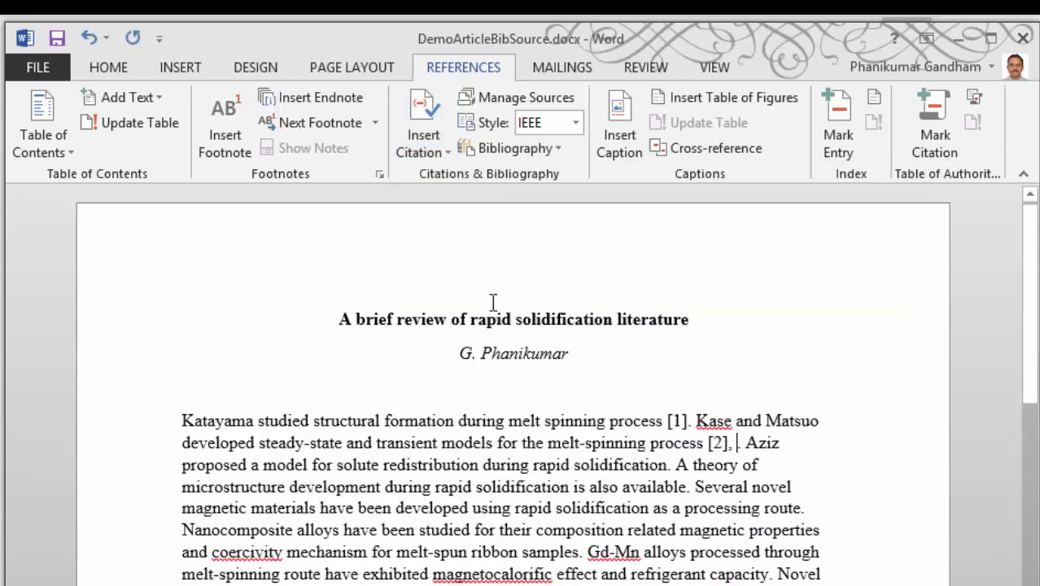
click(437, 151)
click(505, 527)
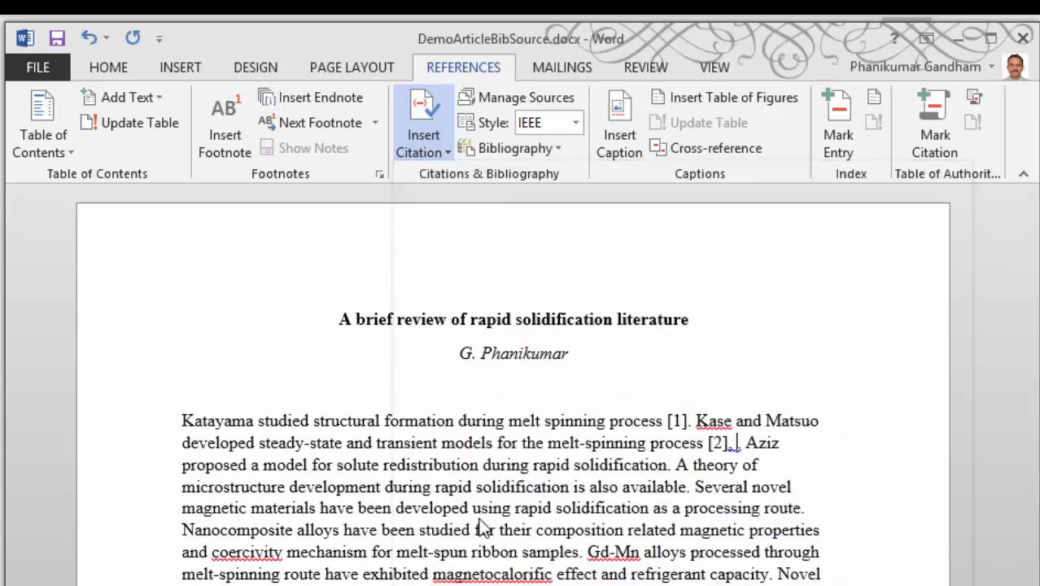
Cite the 1982 paper on solute redistribution at the end of the sentence about solute redistribution during rapid solidification.
click(668, 466)
click(428, 132)
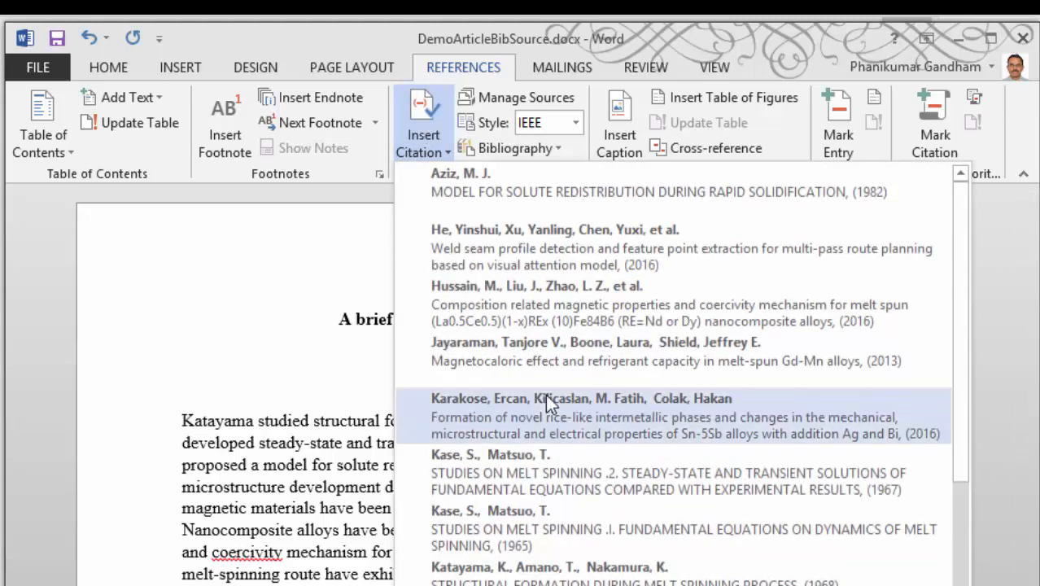
click(476, 184)
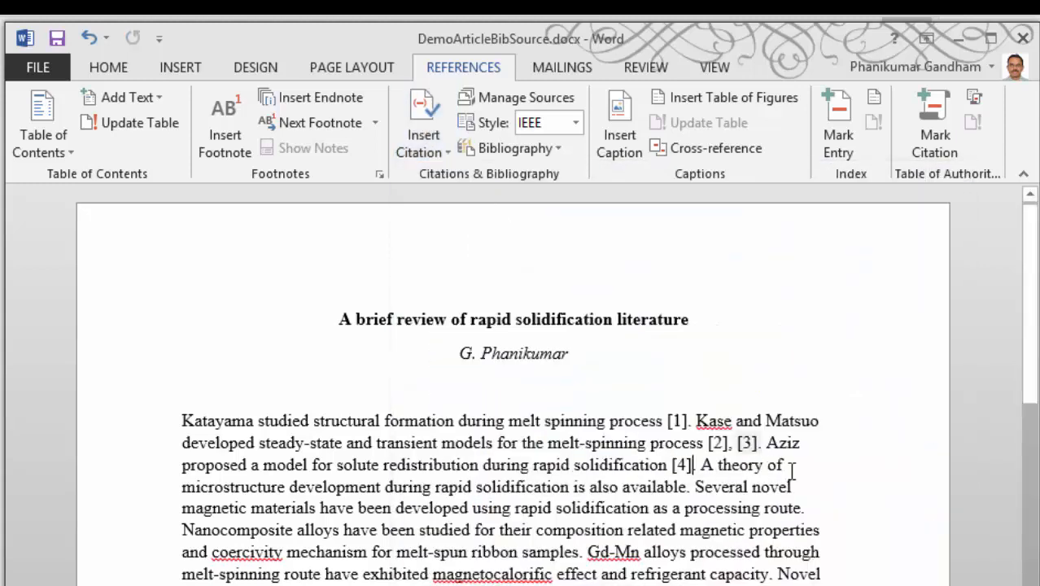
Add a new line below the article text and insert the built-in References bibliography there.
scroll(854, 477, down, 3)
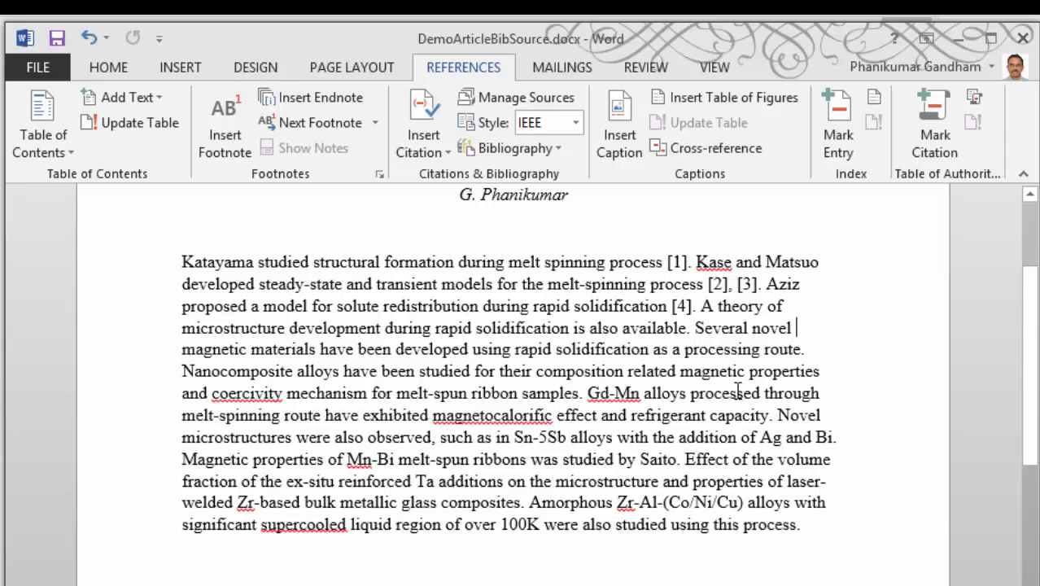
scroll(738, 391, up, 3)
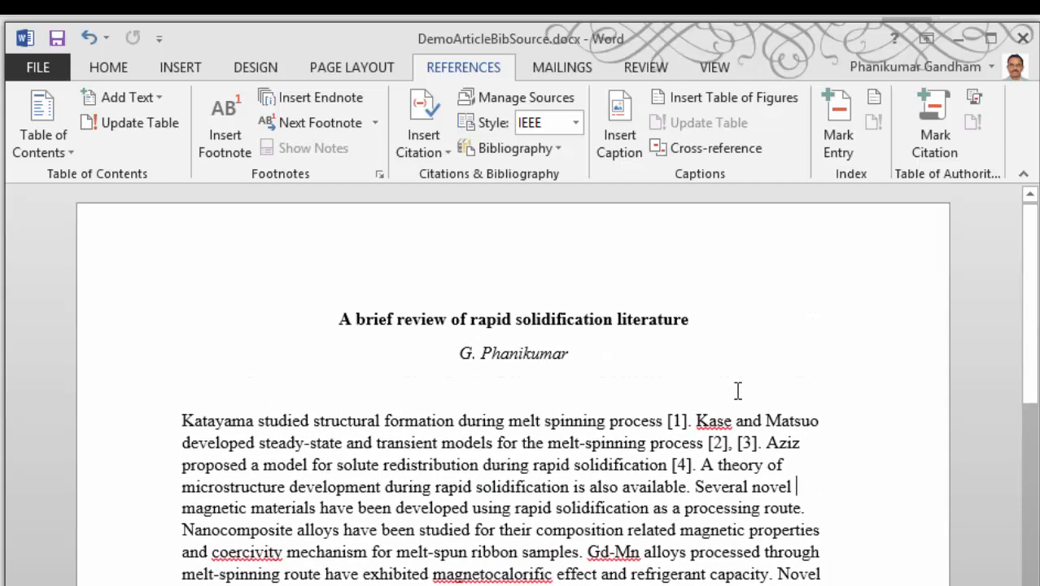
scroll(737, 391, down, 1)
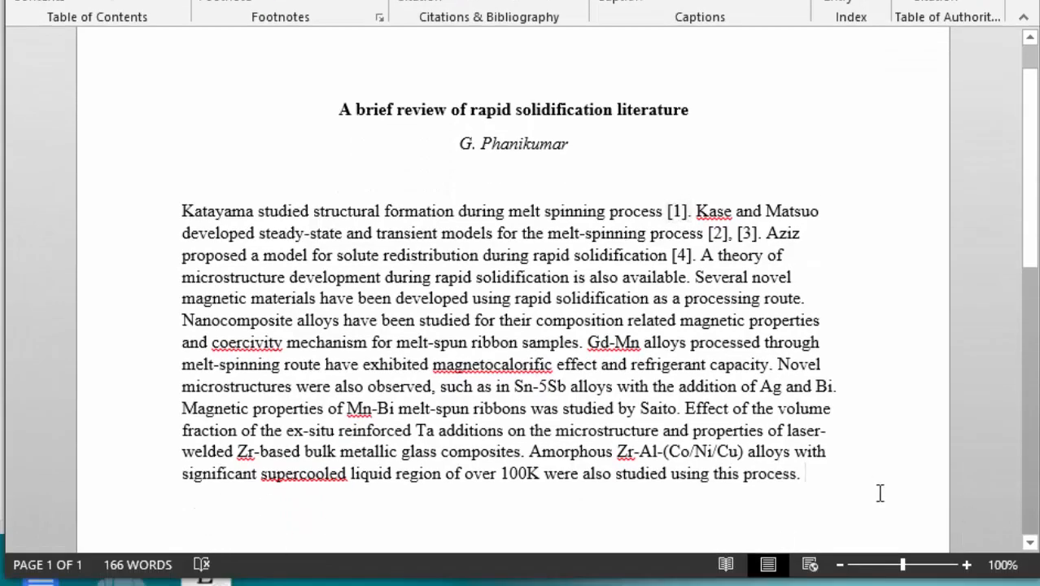
key(Return)
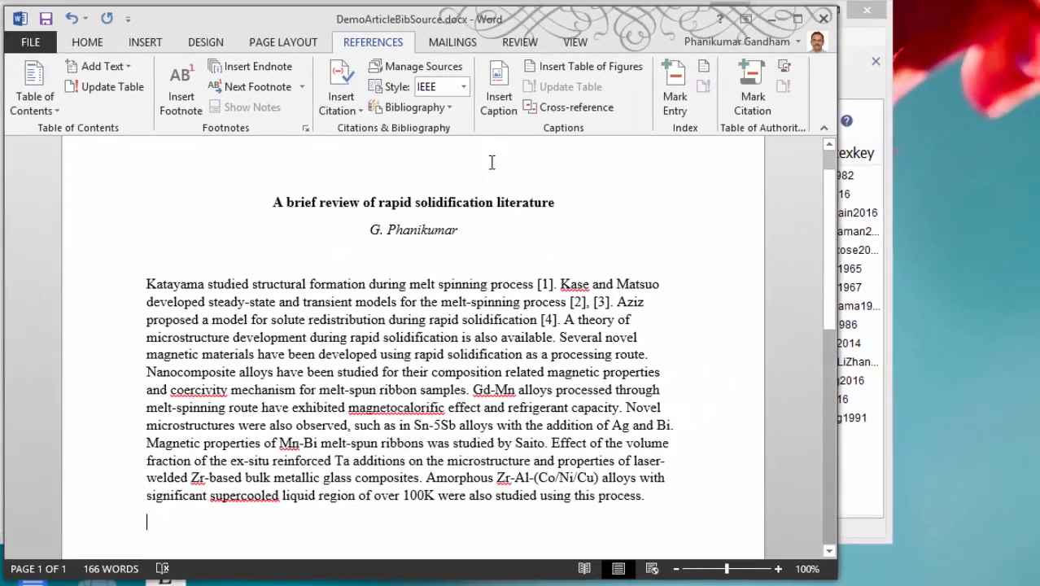
click(441, 108)
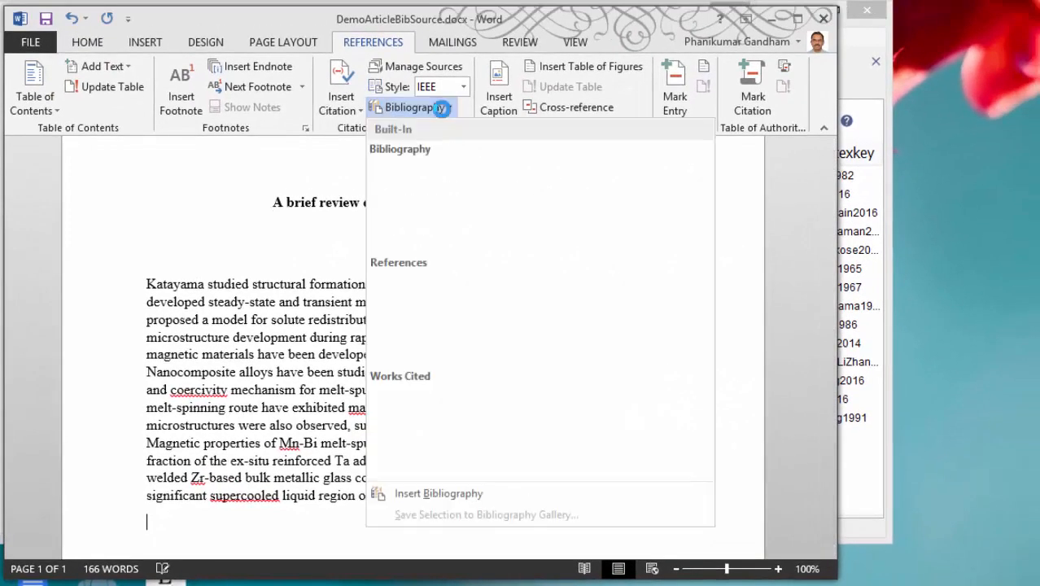
click(415, 323)
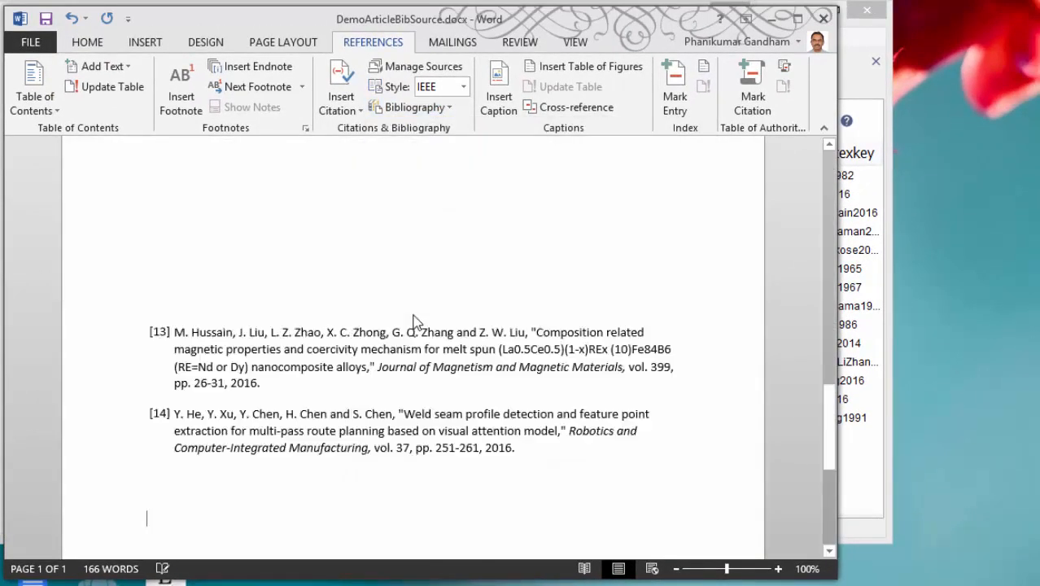
In the Source Manager, delete the four consecutive uncited sources directly below the solute redistribution model from the current list.
scroll(460, 385, up, 15)
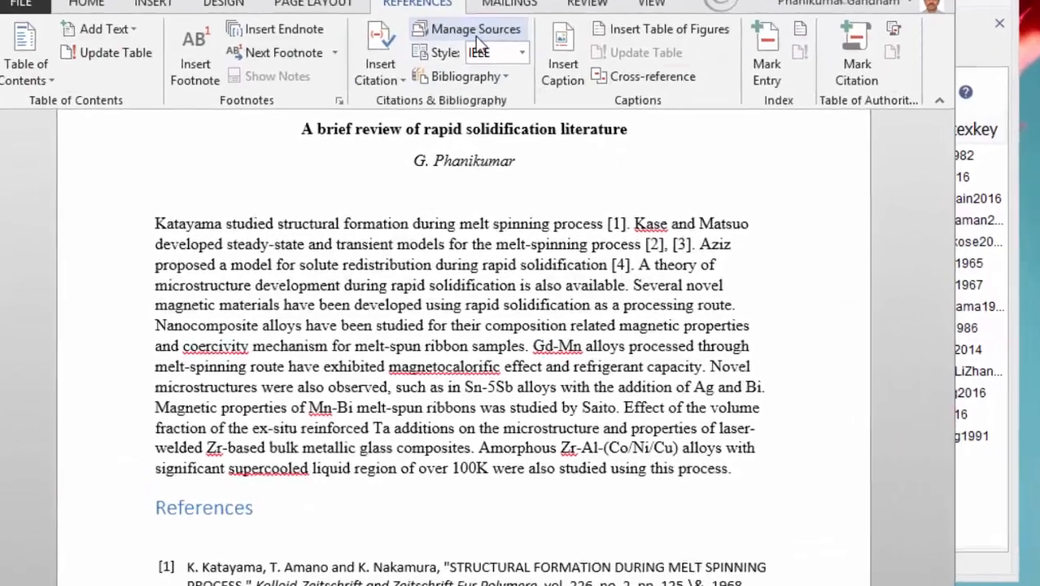
click(475, 31)
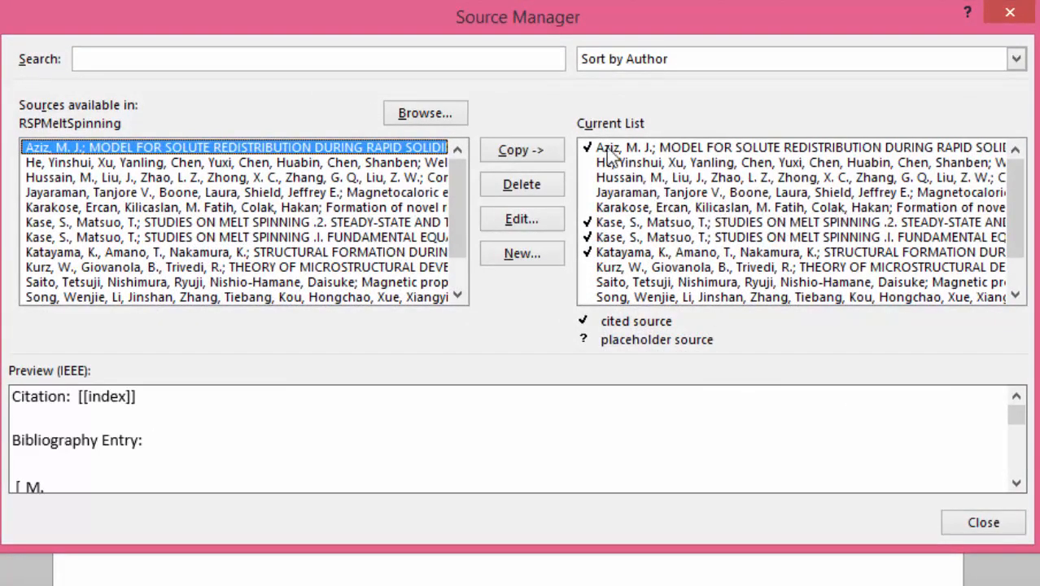
click(676, 164)
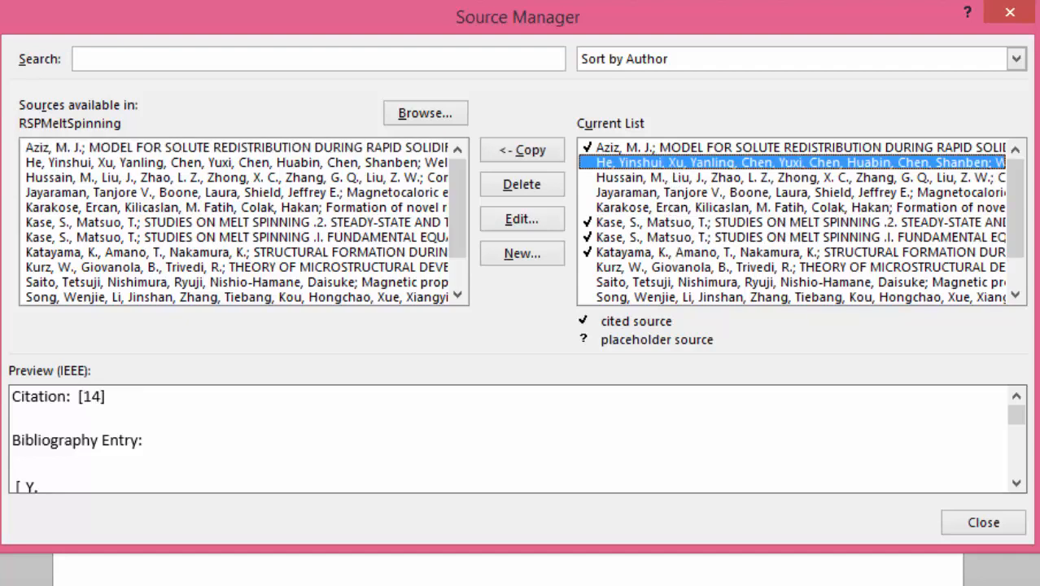
key(shift+Down)
key(shift+Down)
key(shift+Down)
key(shift+Down)
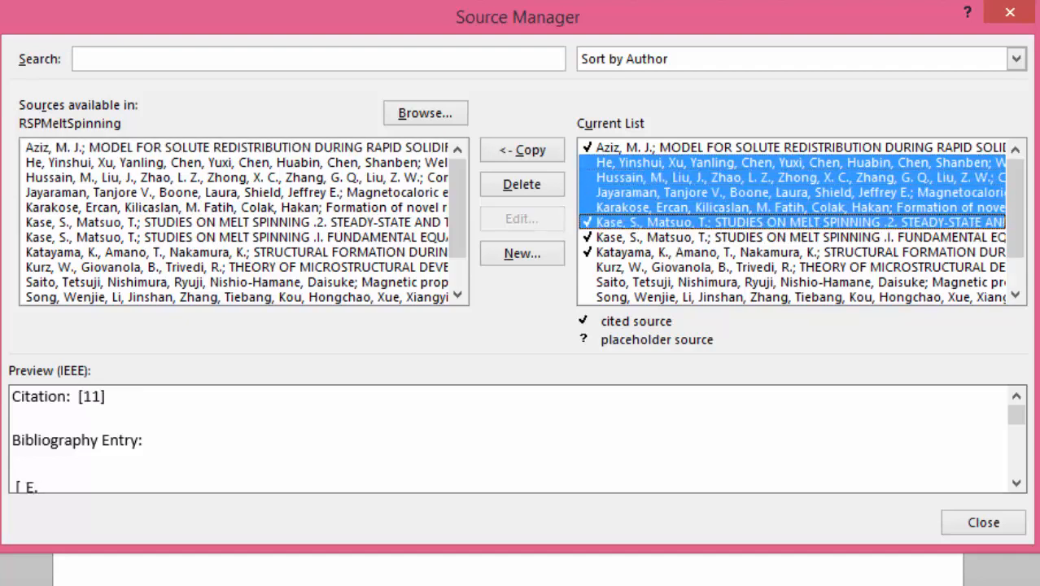
key(shift+Up)
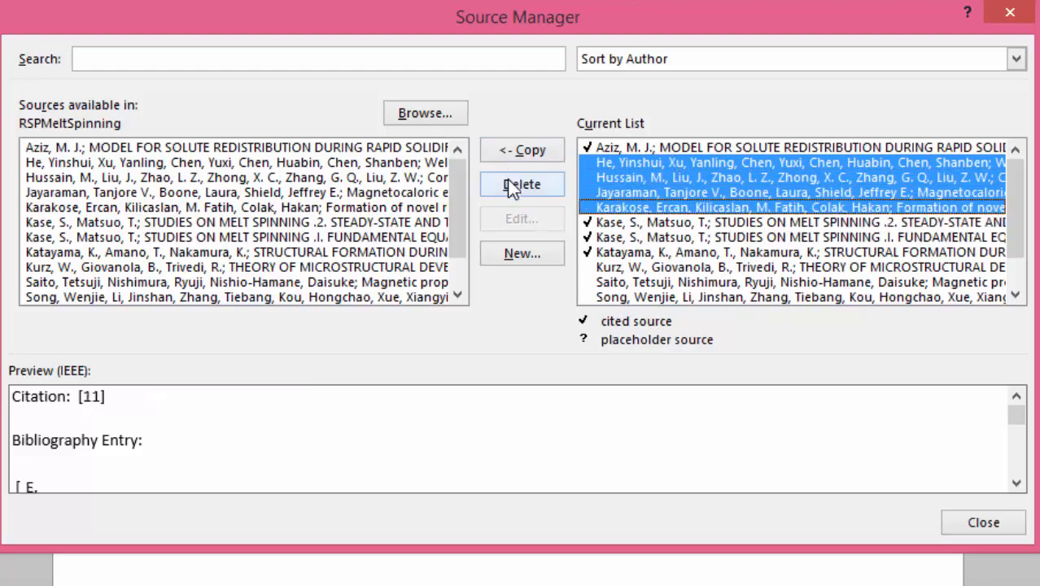
click(511, 185)
Delete the remaining uncited sources, from the theory of microstructural development to the amorphous Zr-Al-TM paper, and close the Source Manager.
click(619, 208)
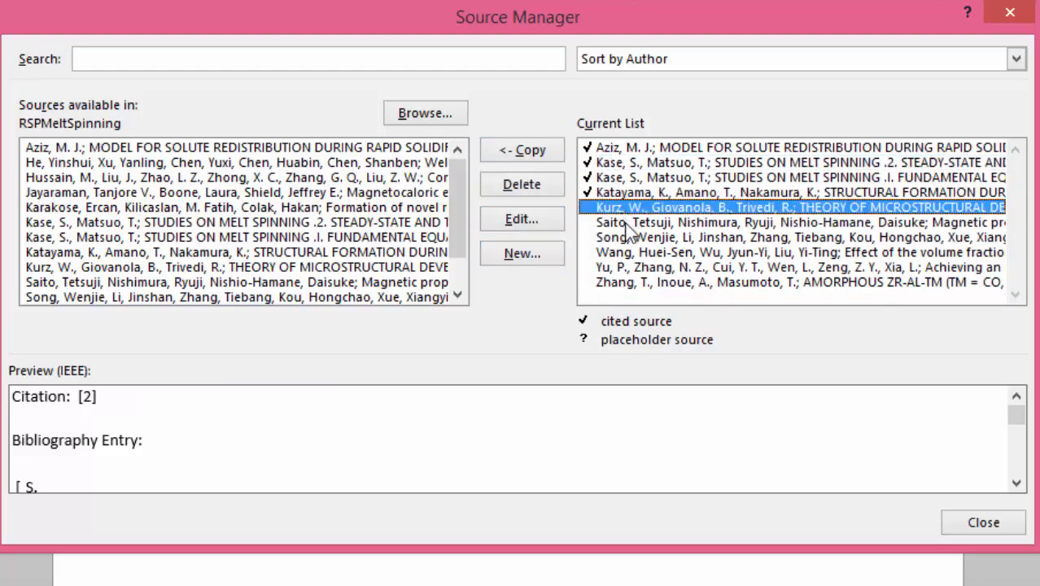
shift+click(651, 282)
click(552, 195)
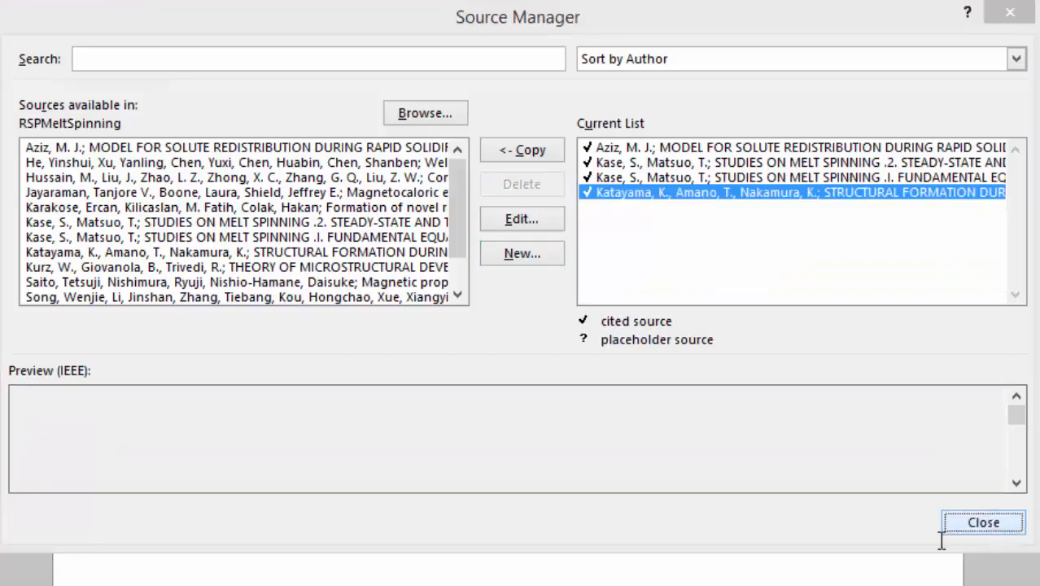
click(982, 526)
Update the citations and bibliography in the References block to match the reduced source list.
scroll(249, 432, down, 1)
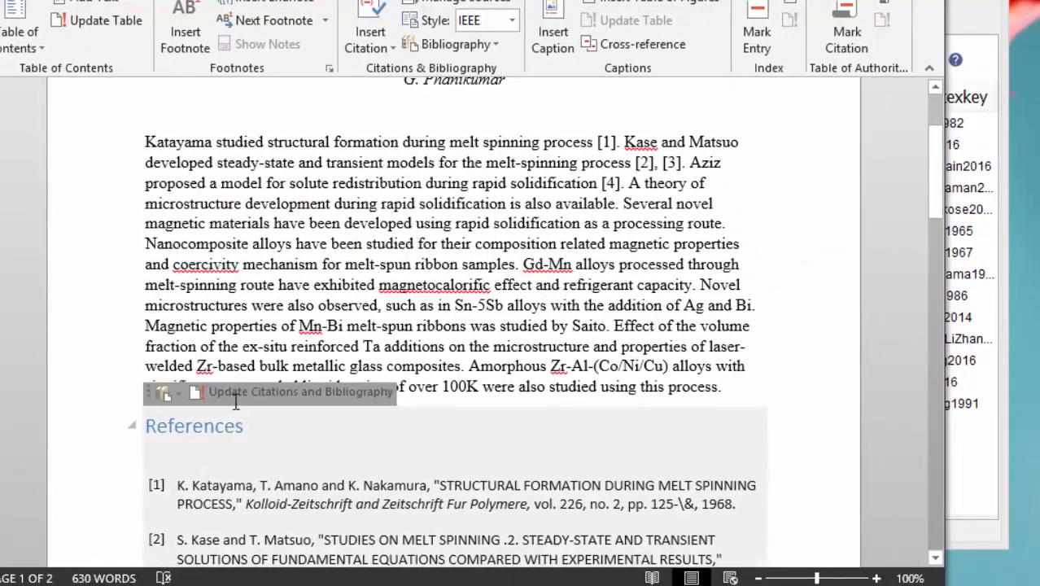
click(215, 426)
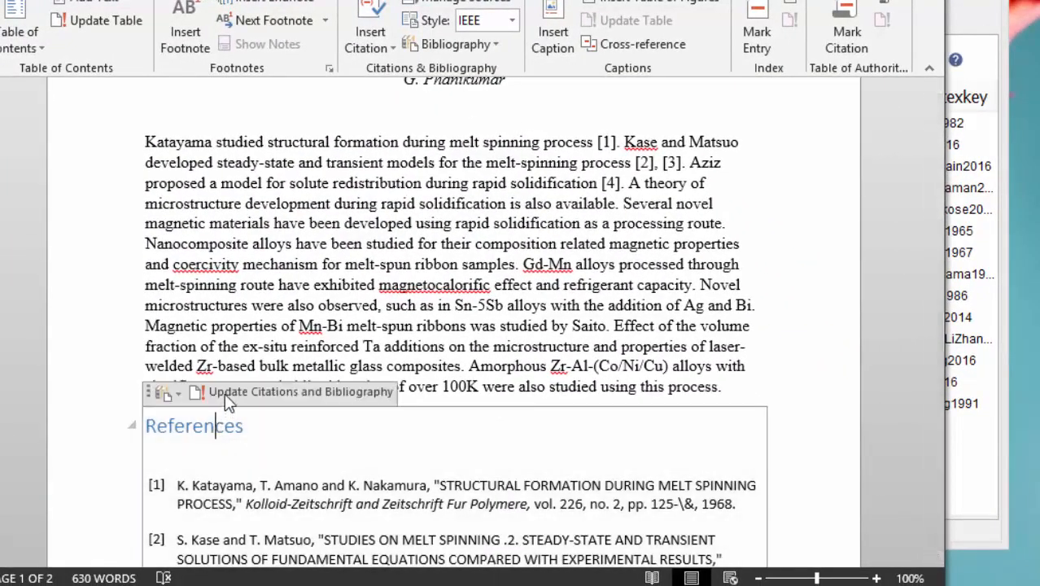
click(225, 393)
scroll(643, 377, down, 4)
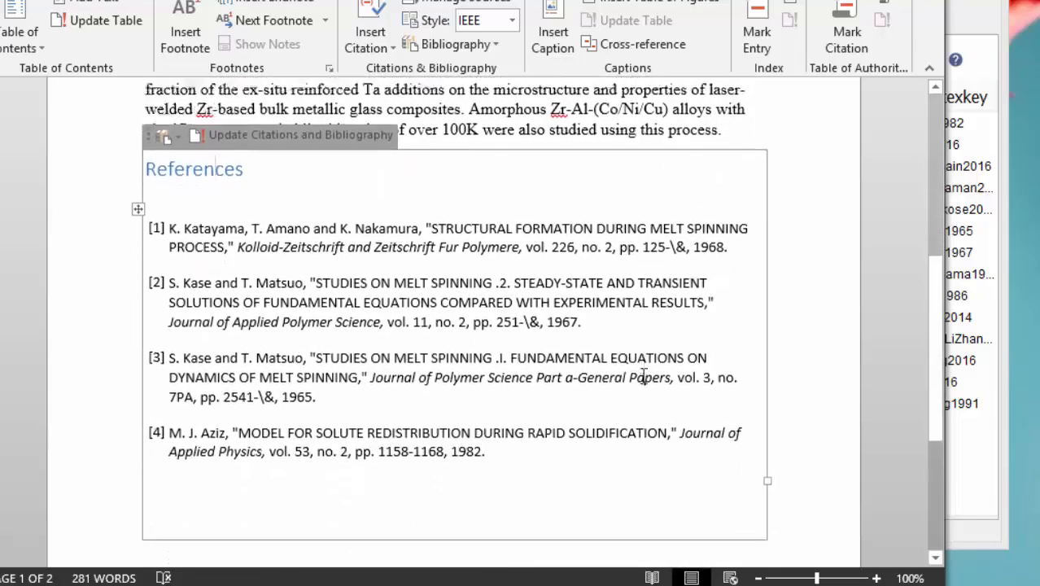
scroll(643, 377, down, 5)
Move the opening sentence about structural formation, with its citation, to directly after the sentence on solute redistribution.
scroll(643, 374, up, 10)
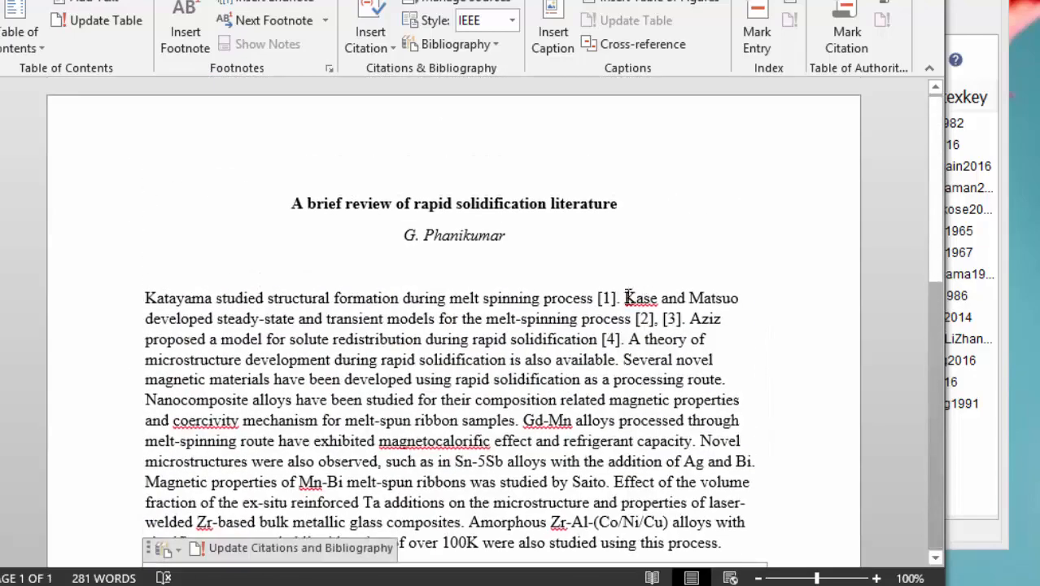
click(147, 298)
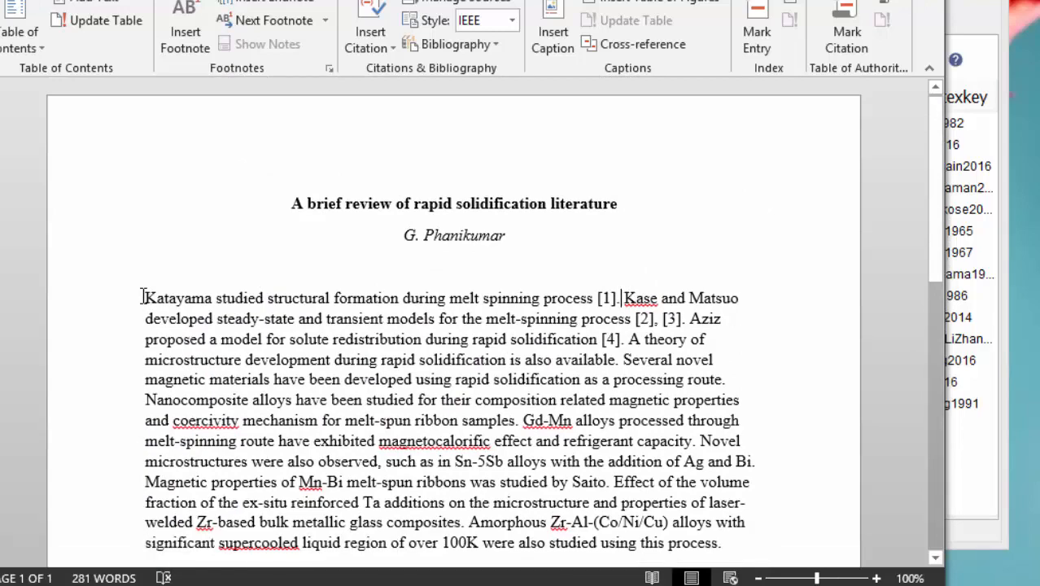
shift+click(622, 298)
key(ctrl+c)
key(Delete)
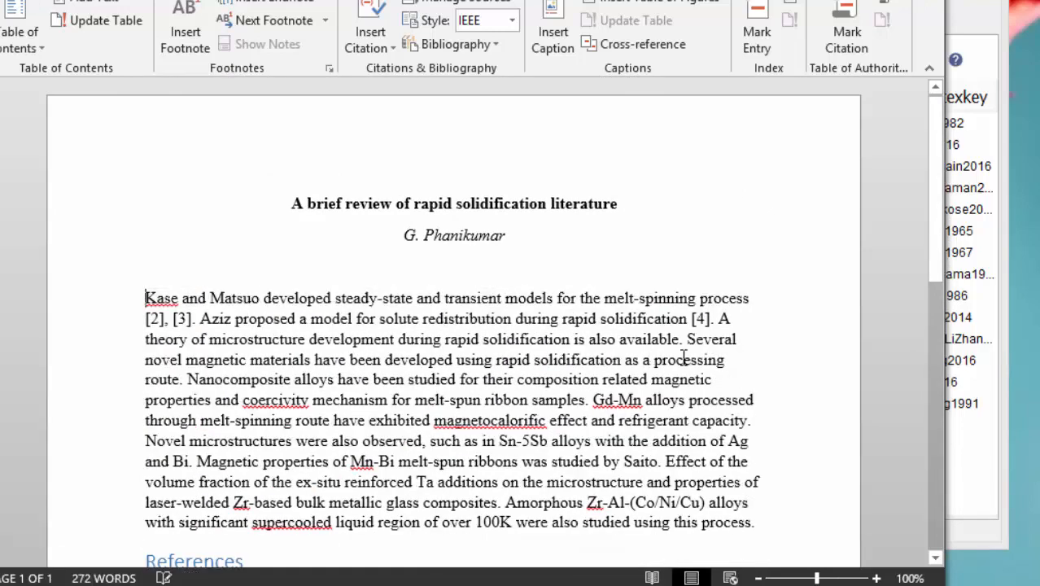
click(719, 318)
key(ctrl+v)
Update the citations and bibliography to renumber them in the new sentence order, and review the article and its References.
scroll(824, 343, down, 2)
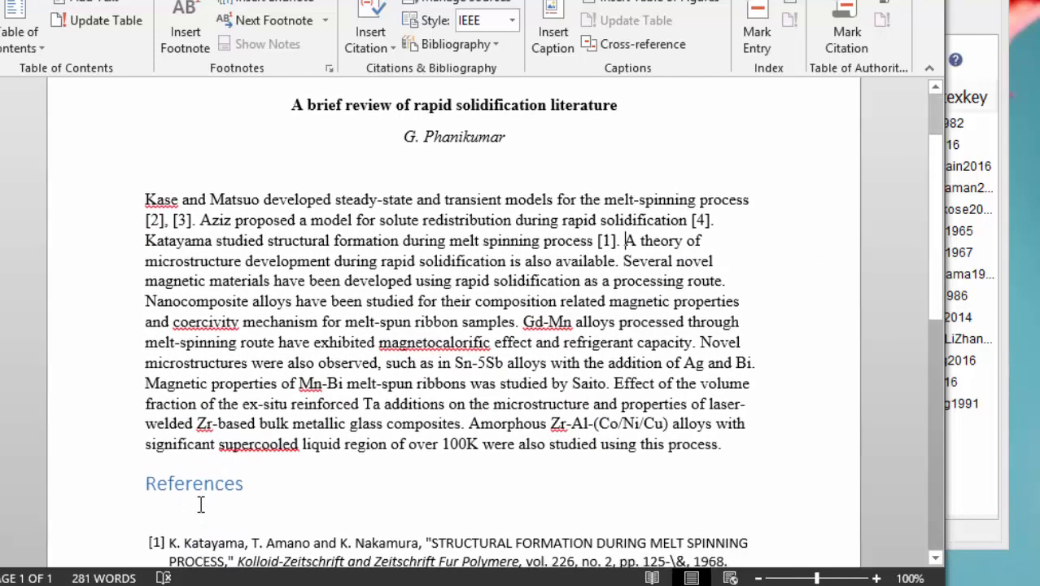
click(215, 485)
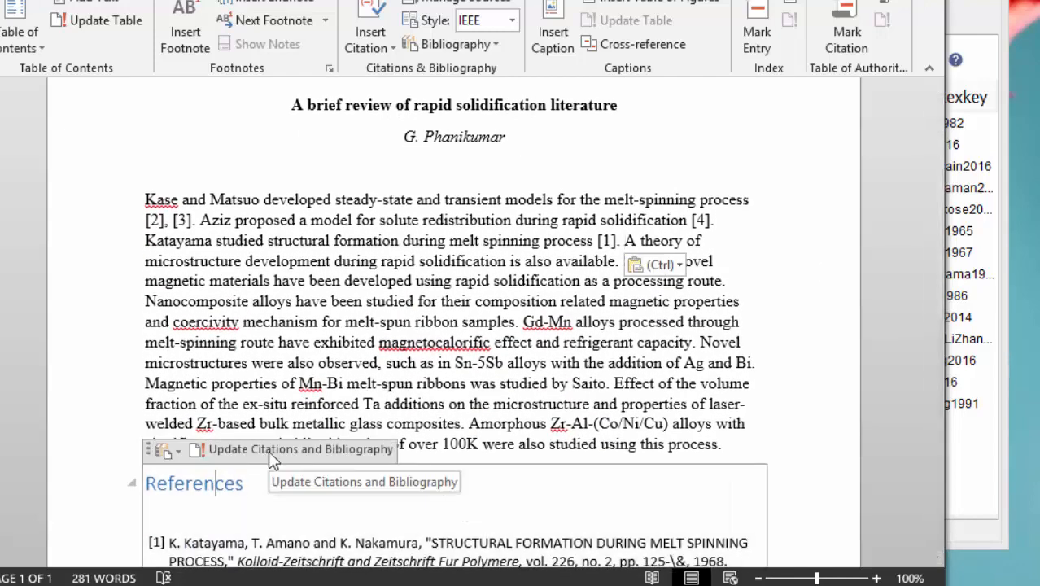
click(268, 450)
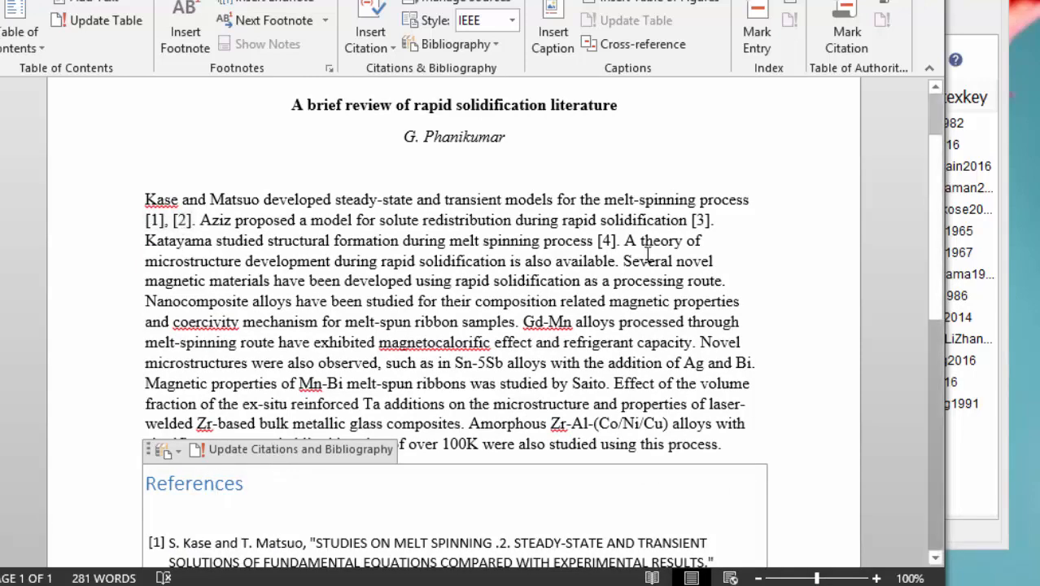
scroll(790, 390, down, 10)
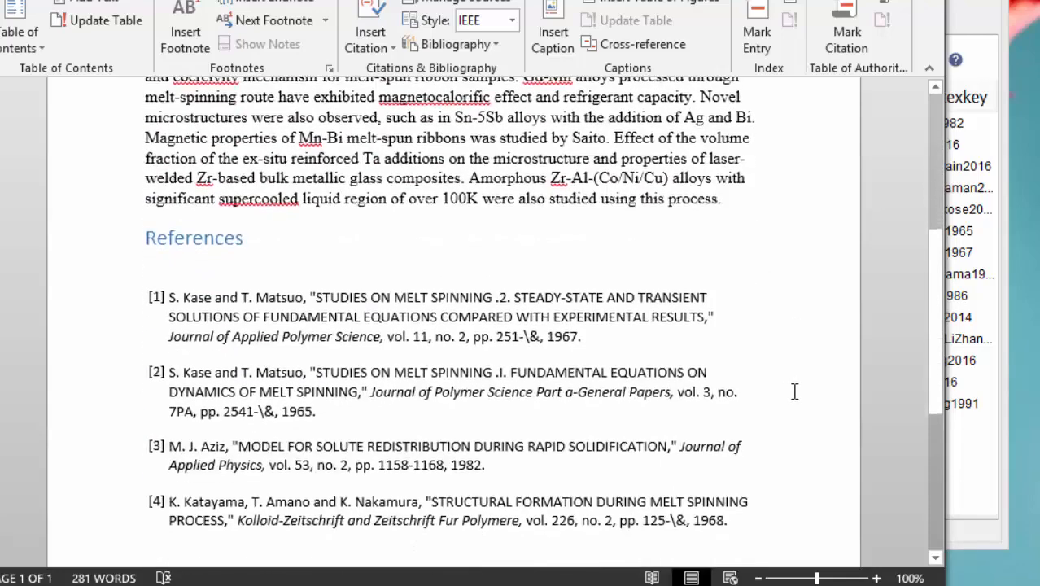
scroll(794, 391, up, 10)
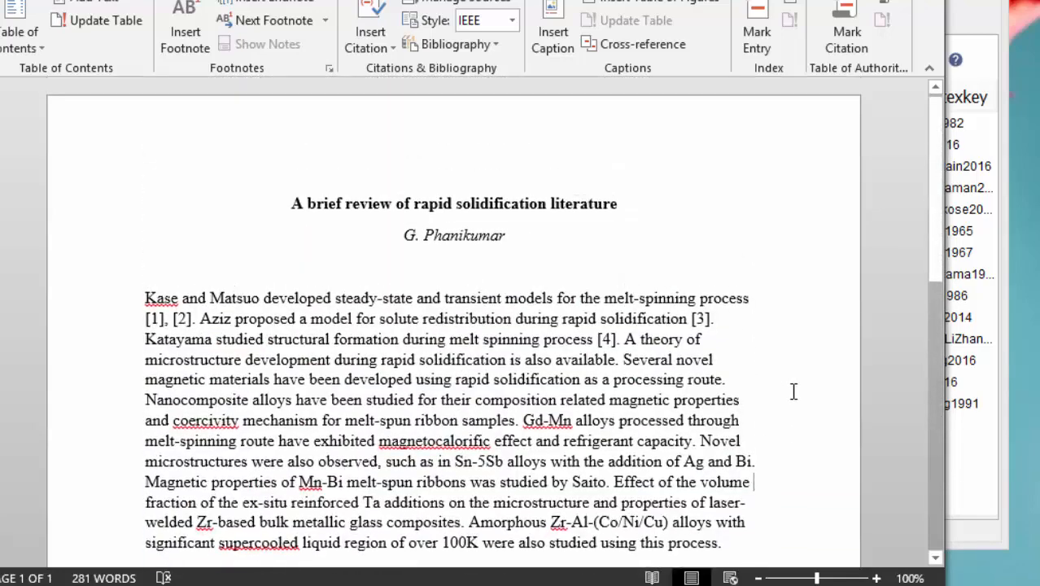